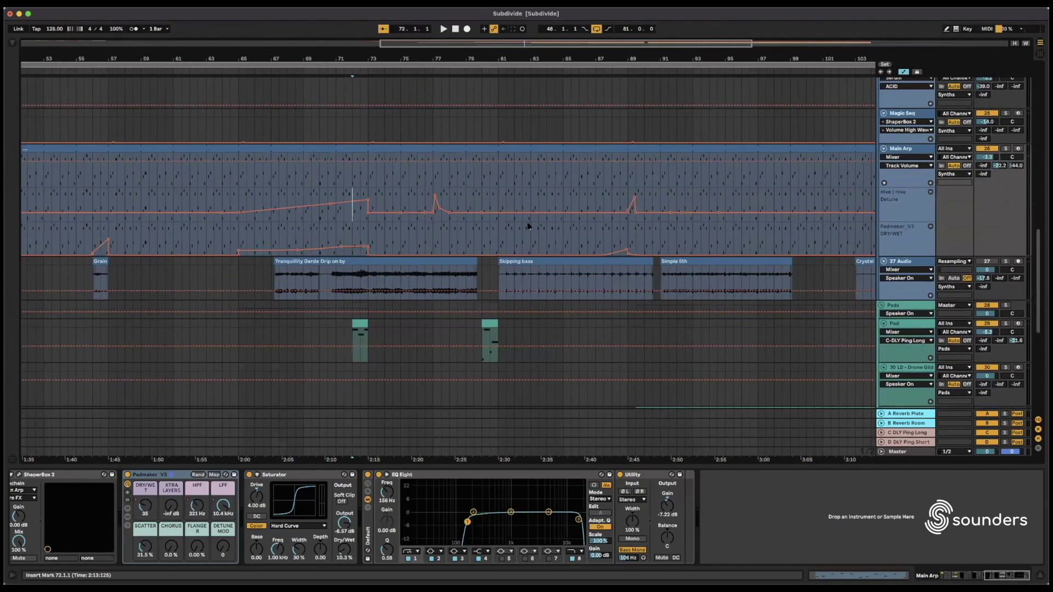
Step: Display the Arpeggiator's Free Rate automation on the Main Arp track
scroll(518, 230, "up", 2)
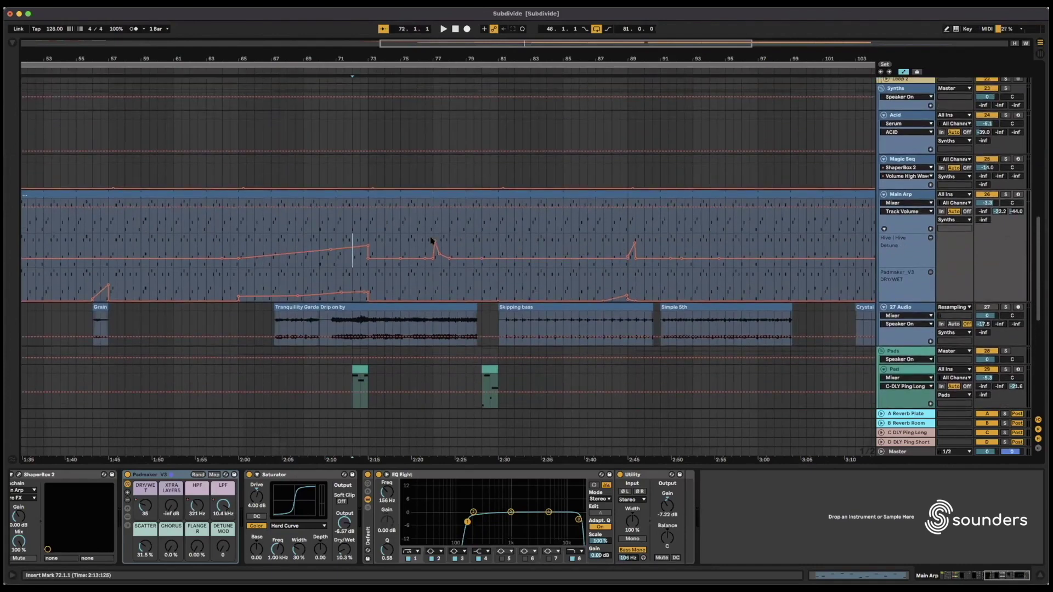
left_click(906, 212)
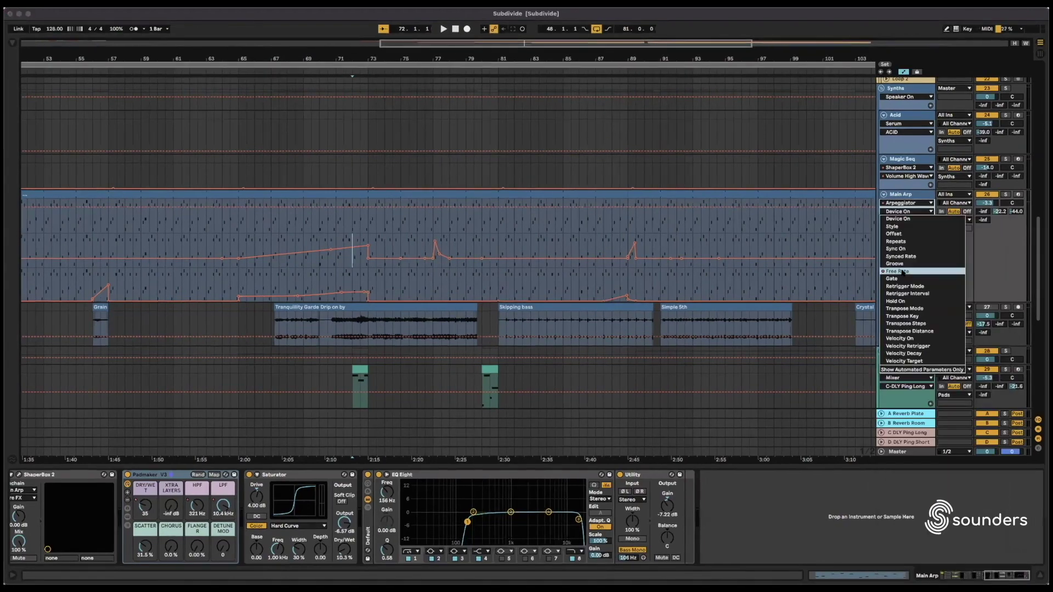
left_click(894, 236)
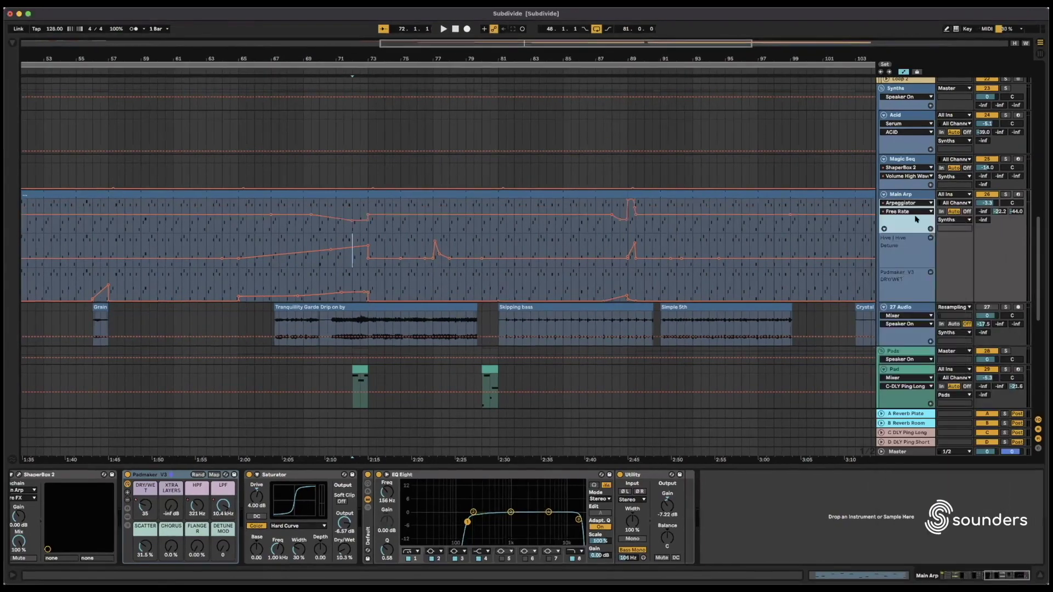
left_click(303, 203)
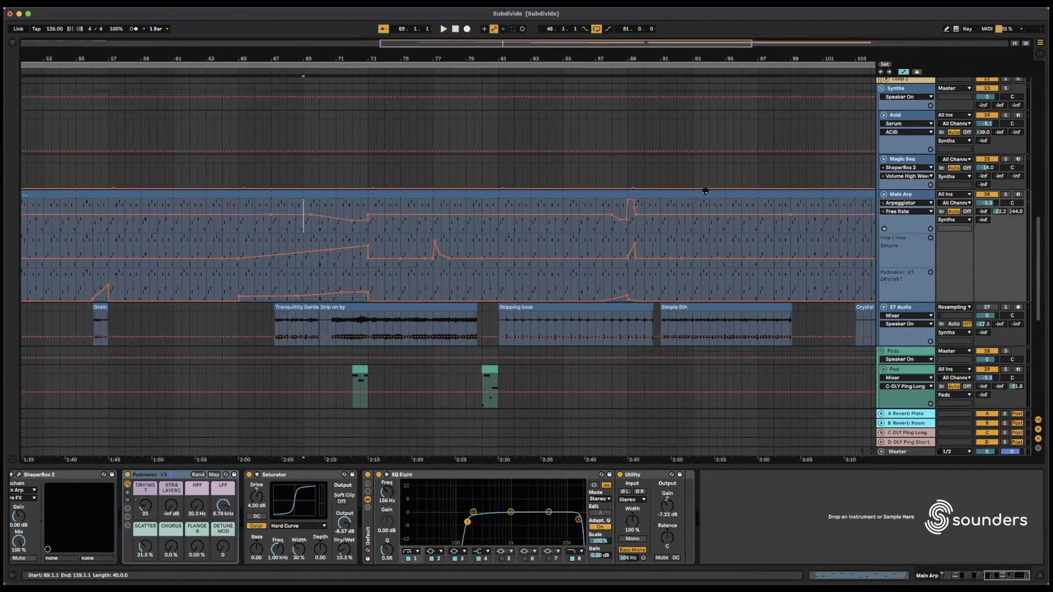
Step: Solo the Main Arp track and play it from position 69.3.1 through the Free Rate automation change
left_click(1006, 194)
left_click(310, 207)
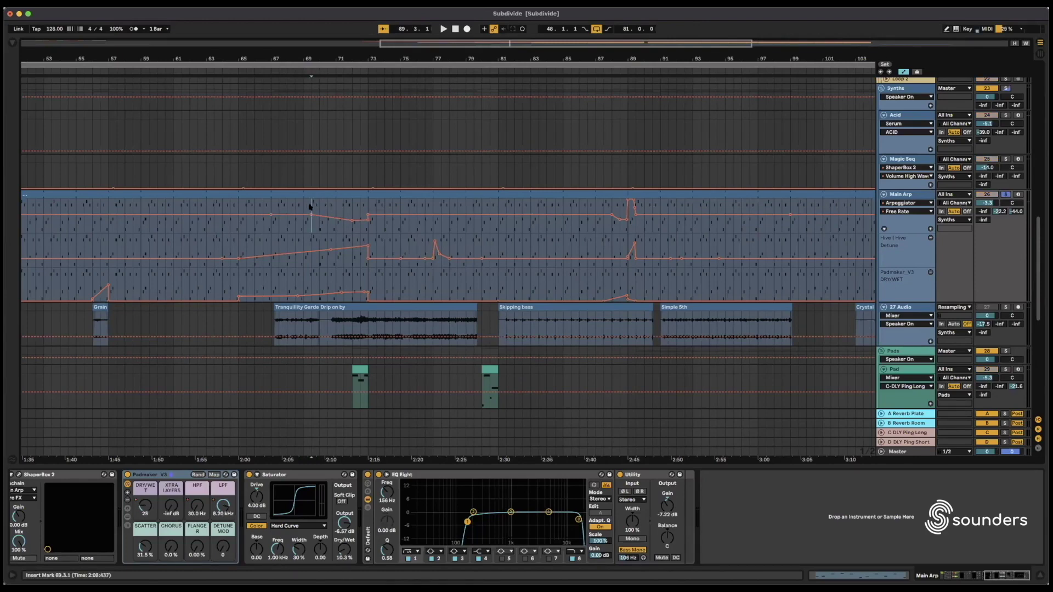
key("space")
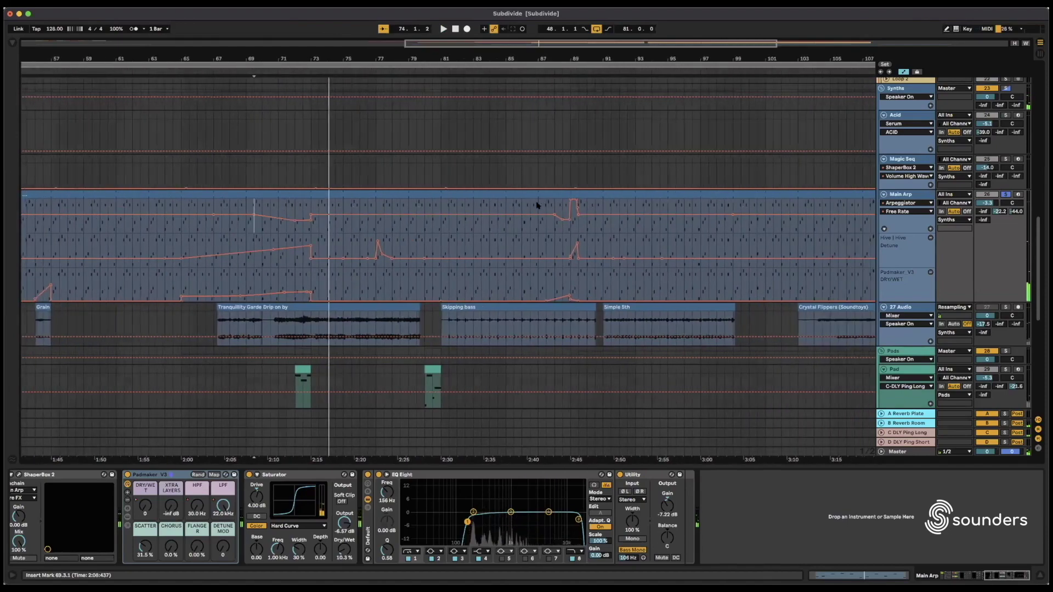
Step: Play the soloed Main Arp from bar 87 through the automation changes around bar 89
left_click(537, 205)
scroll(550, 256, "up", 3)
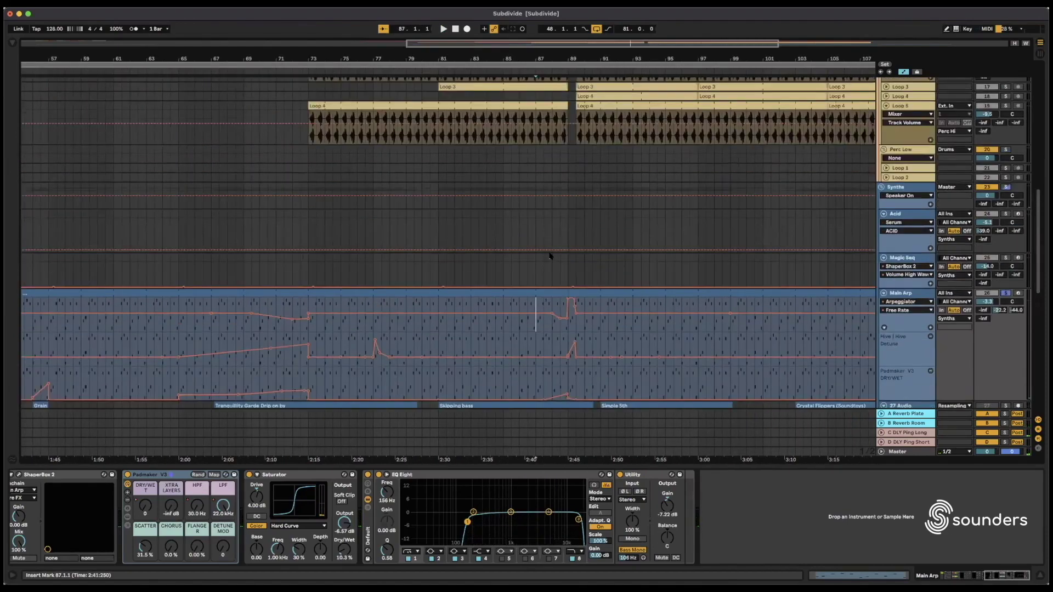
scroll(550, 255, "up", 1)
key("space")
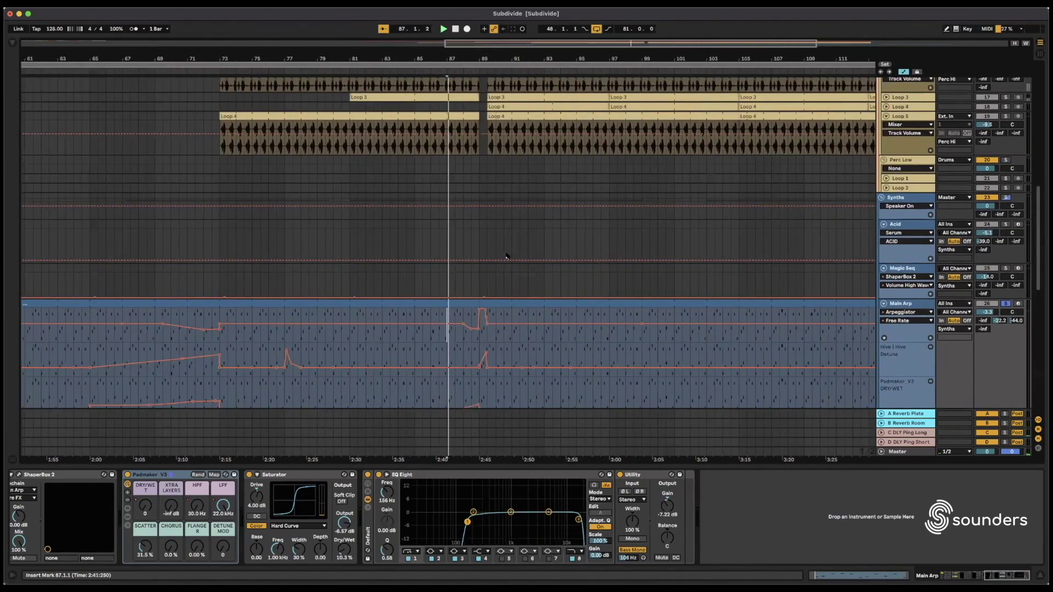
scroll(505, 256, "up", 5)
scroll(503, 254, "down", 6)
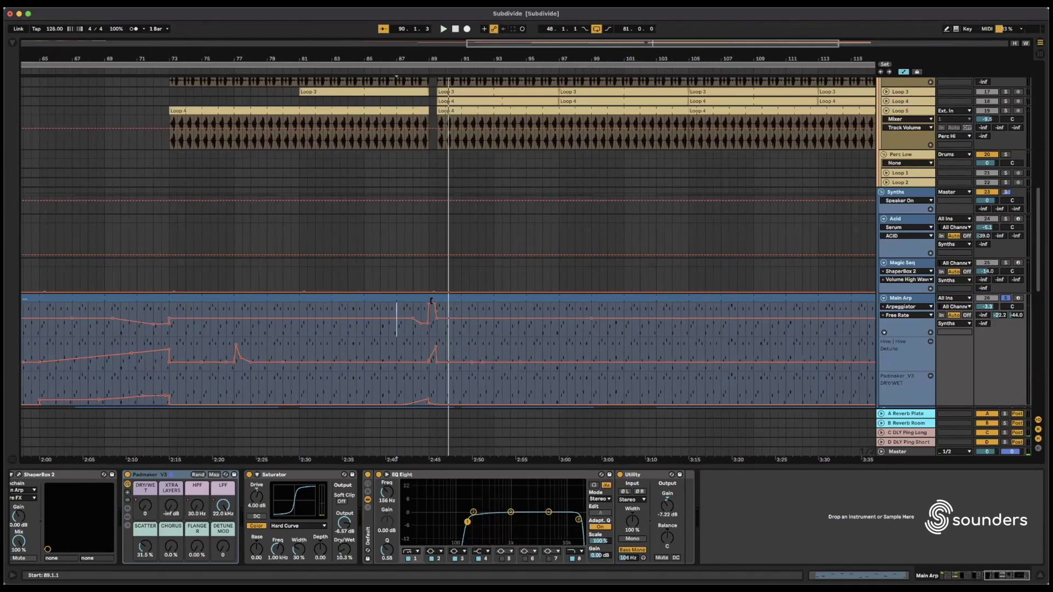
Step: Turn off the Main Arp solo and play the full mix from position 86.4.1 through the Drums filter frequency dip
left_click(413, 242)
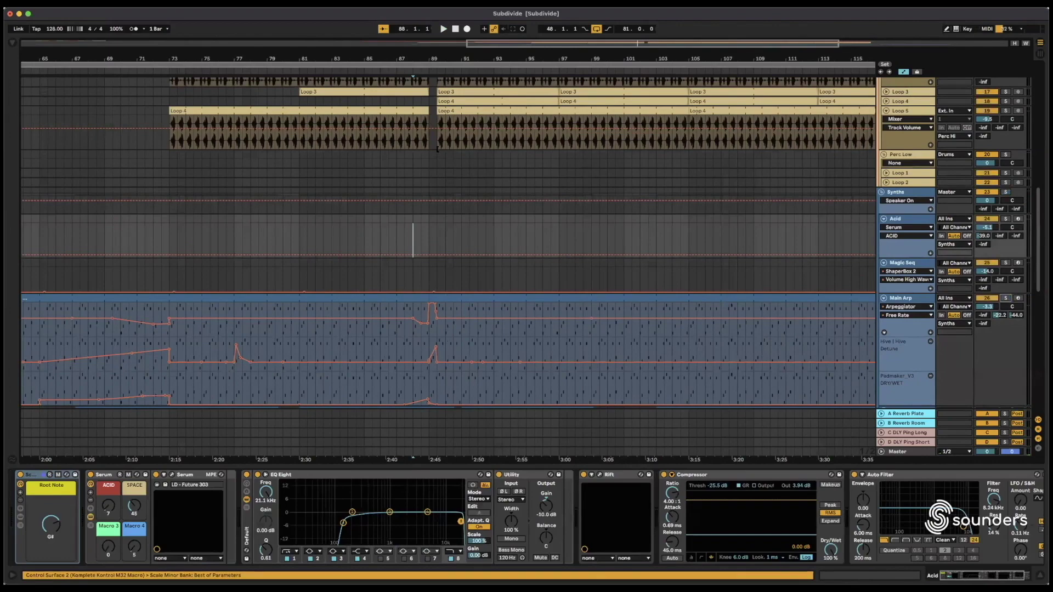
scroll(437, 149, "up", 5)
scroll(434, 158, "up", 15)
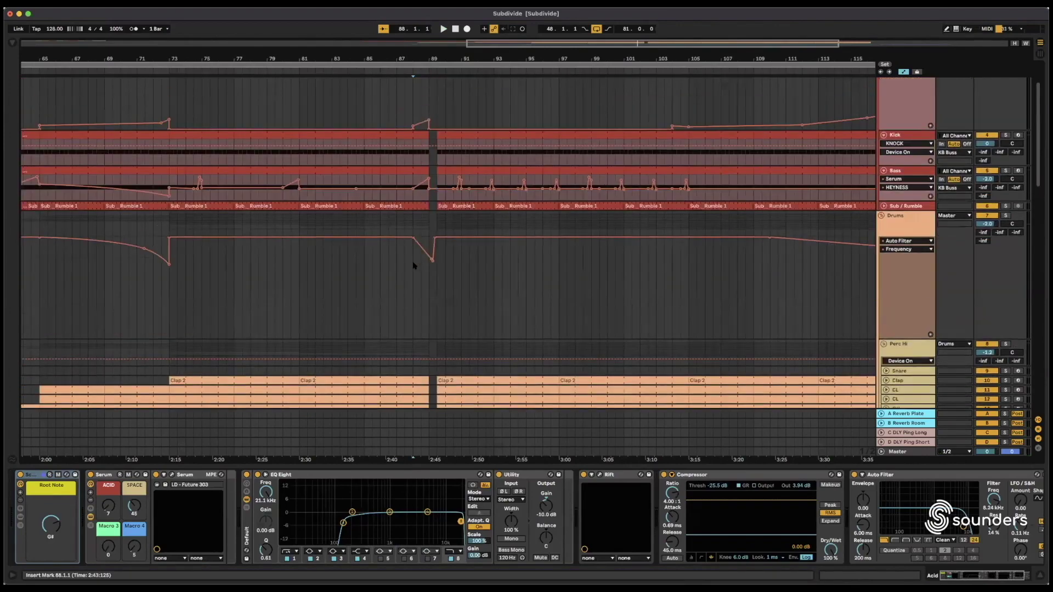
left_click(415, 264)
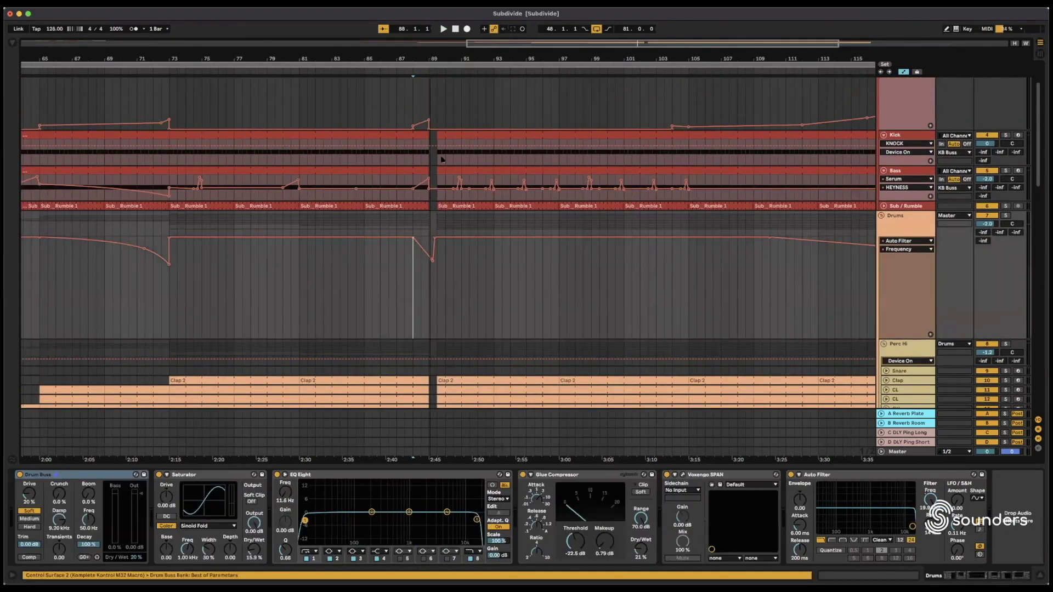
key("plus")
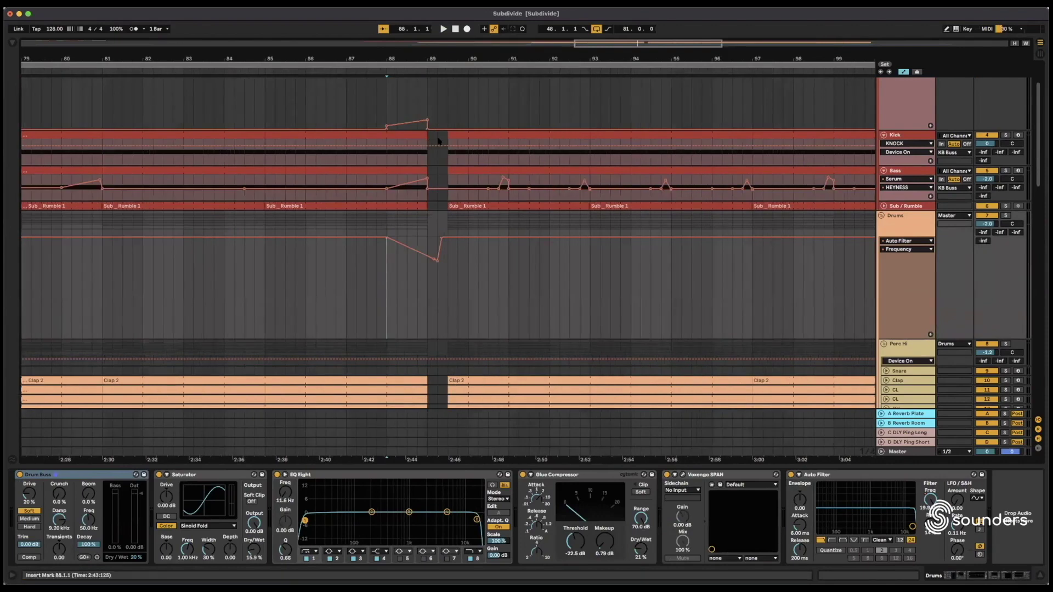
left_click(407, 289)
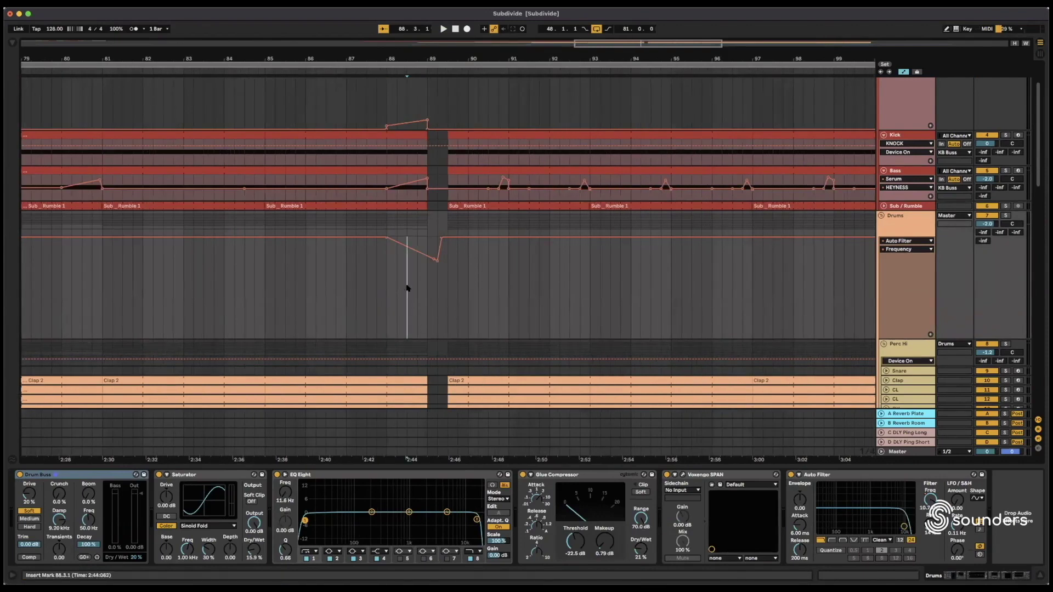
left_click(376, 278)
left_click(336, 274)
key("space")
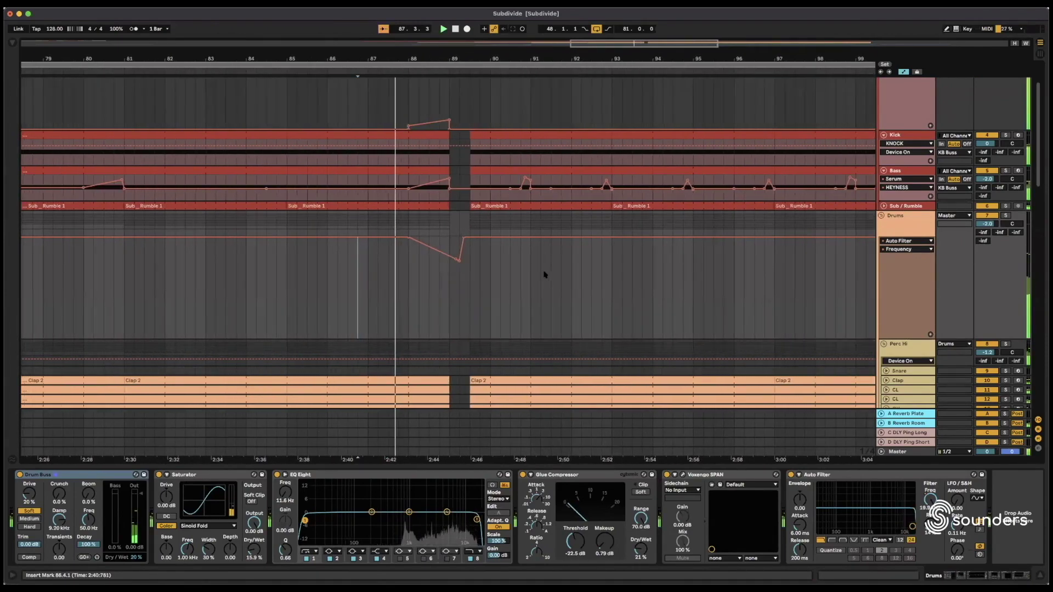
Step: Examine the drum, percussion, synth, pad and FX tracks around the clip gap at bar 89
scroll(544, 275, "down", 3)
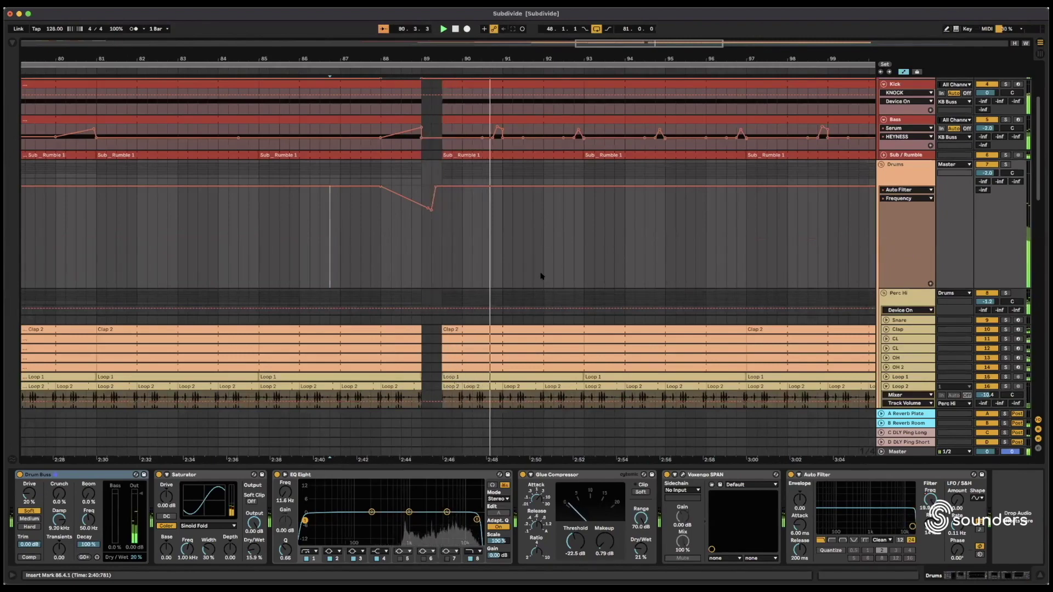
scroll(527, 258, "down", 9)
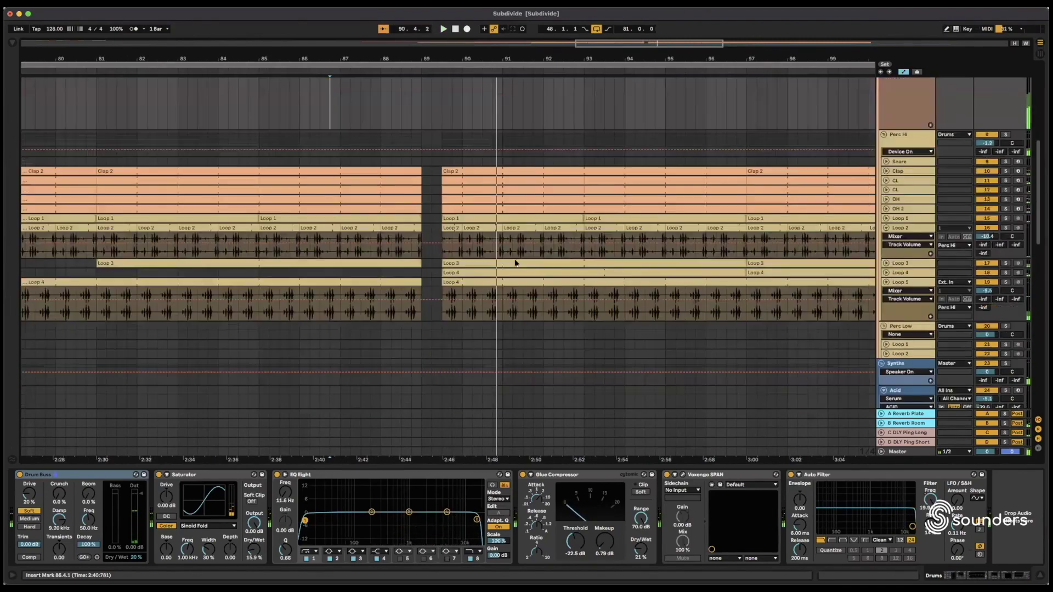
scroll(516, 263, "down", 15)
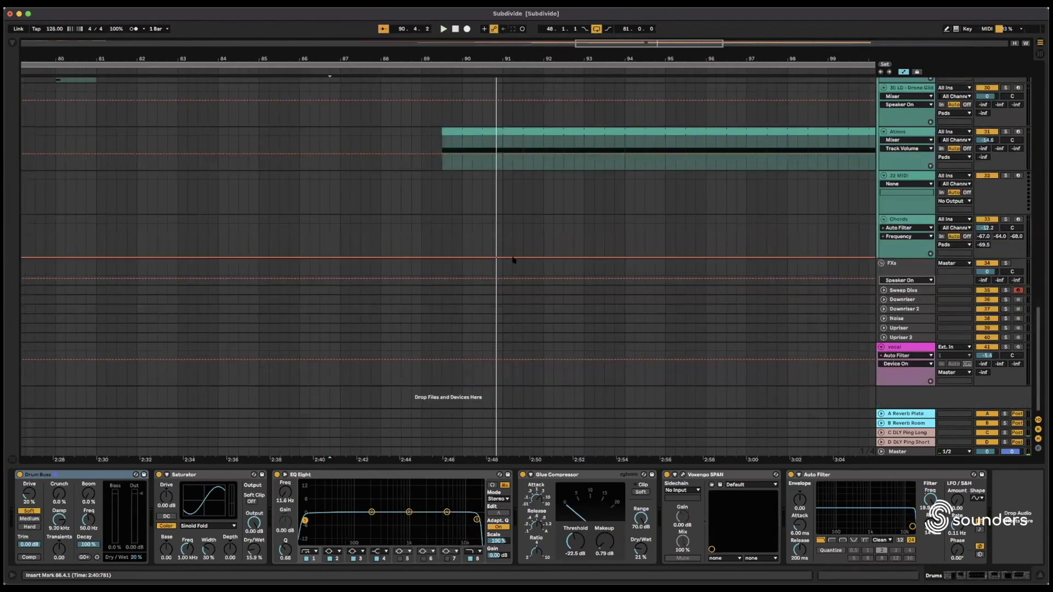
scroll(510, 255, "up", 18)
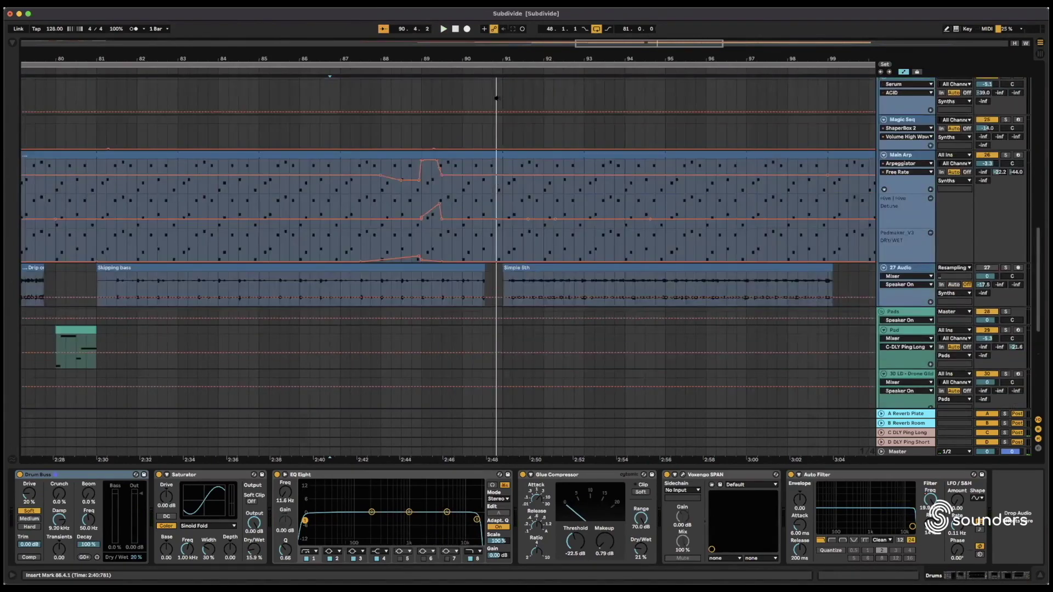
scroll(435, 238, "up", 4)
scroll(435, 238, "down", 5)
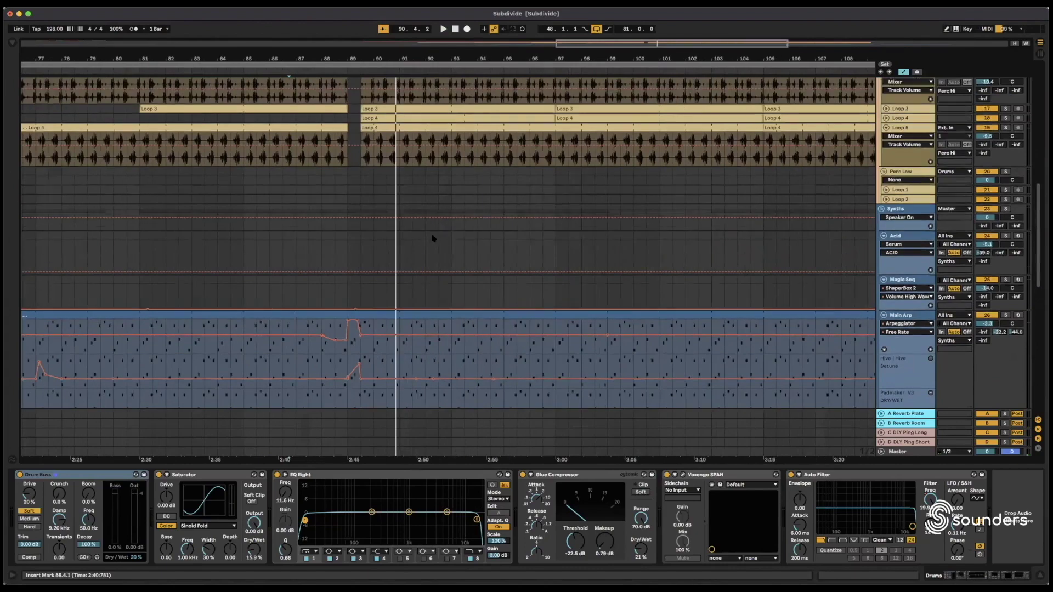
scroll(435, 237, "up", 3)
scroll(429, 243, "up", 6)
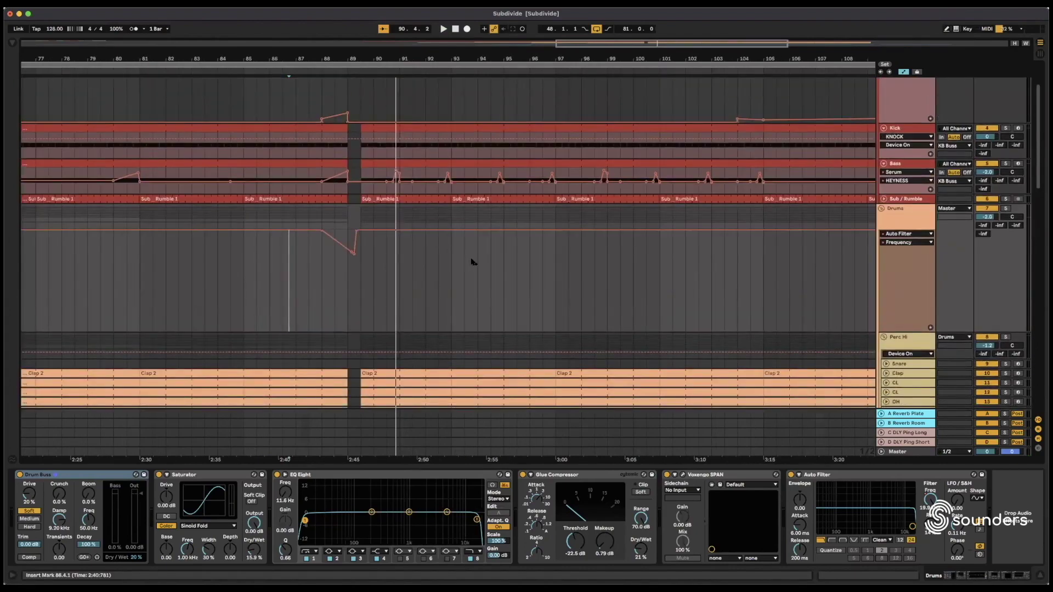
scroll(468, 265, "up", 2)
scroll(469, 265, "up", 1)
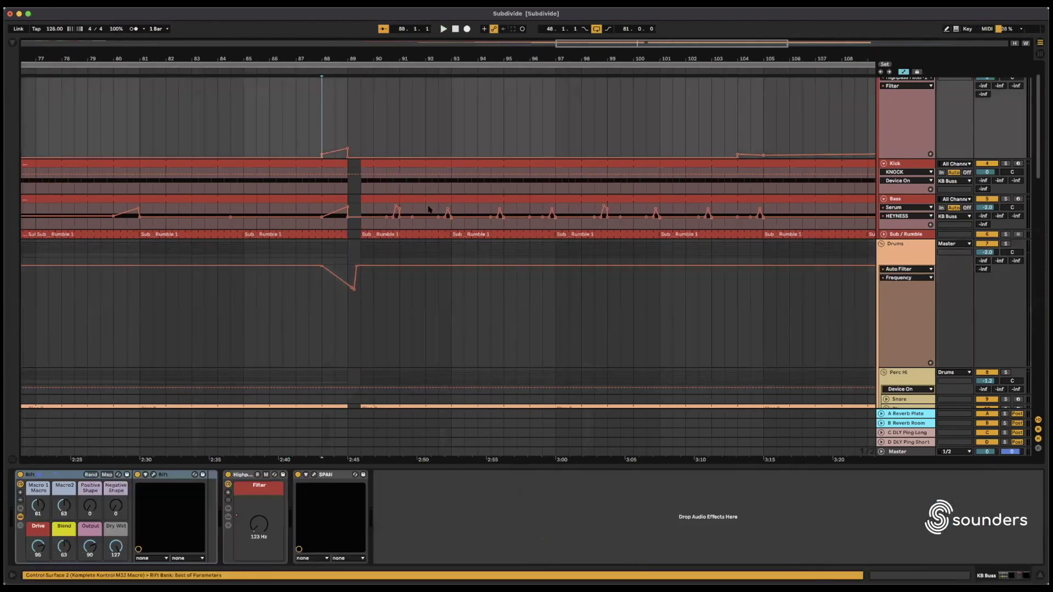
Step: Solo the Bass track and play it from bar 88 through the gap at bar 89
left_click(309, 226)
left_click(736, 212)
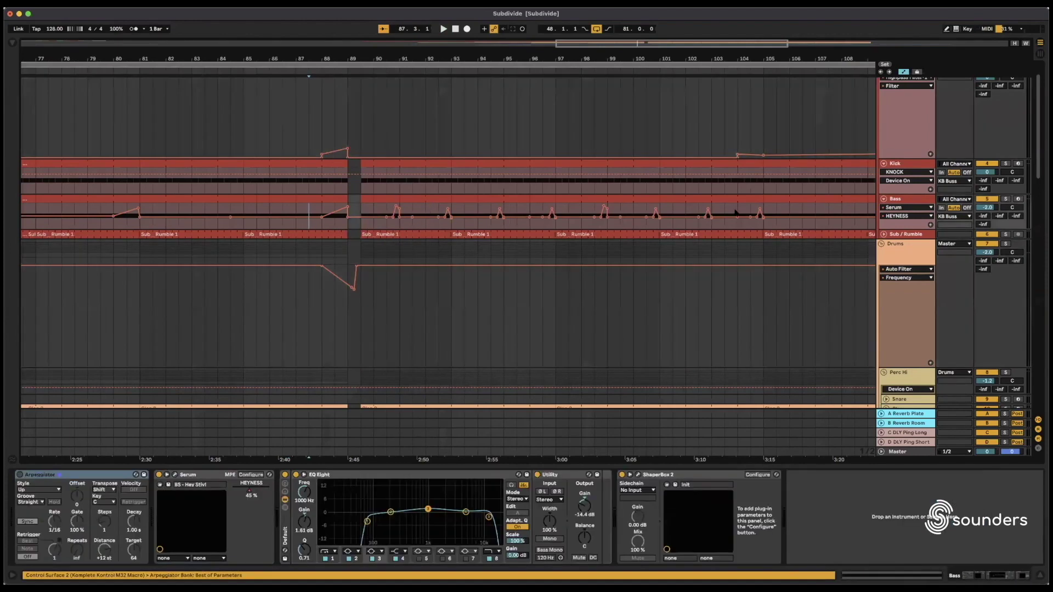
left_click(1005, 200)
left_click(903, 202)
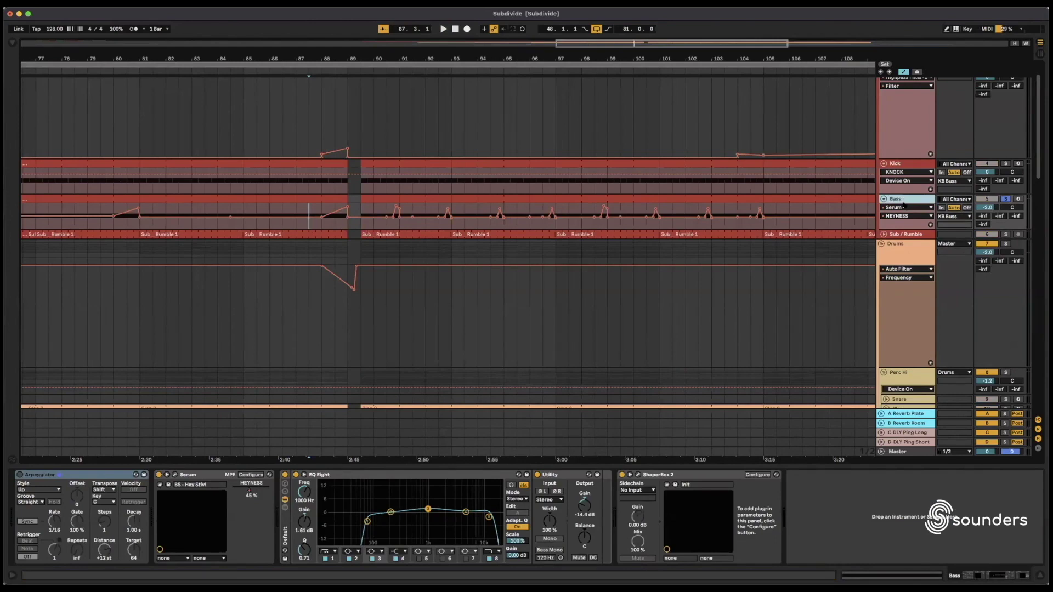
left_click(317, 230)
key("space")
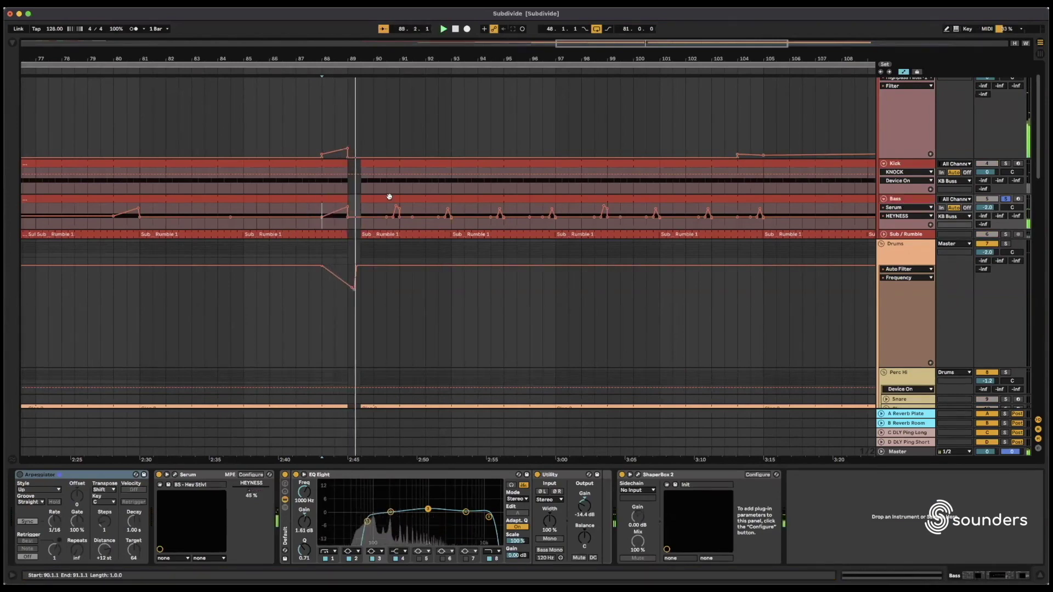
key("space")
Step: Select the Bass clip's range from 89.3.1 to 90.1.1 and play the soloed bass from there
left_click_drag(361, 202, 364, 197)
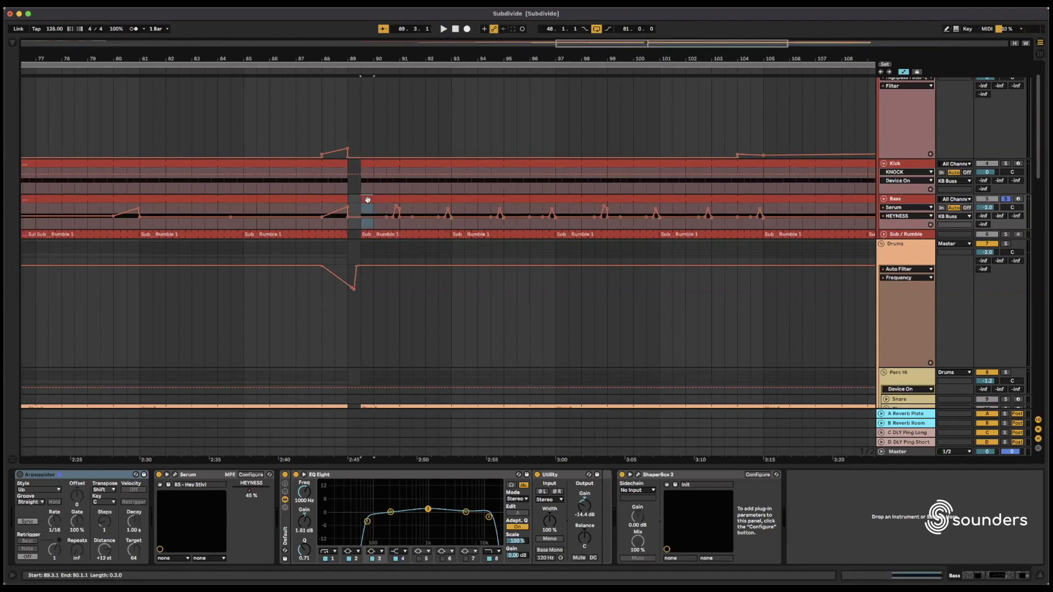
key("space")
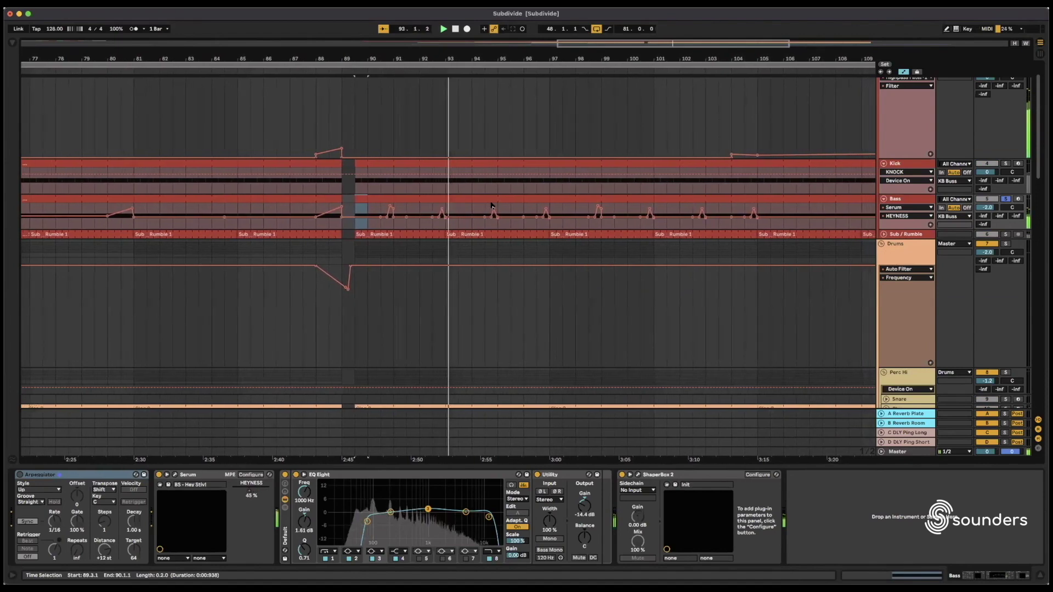
key("space")
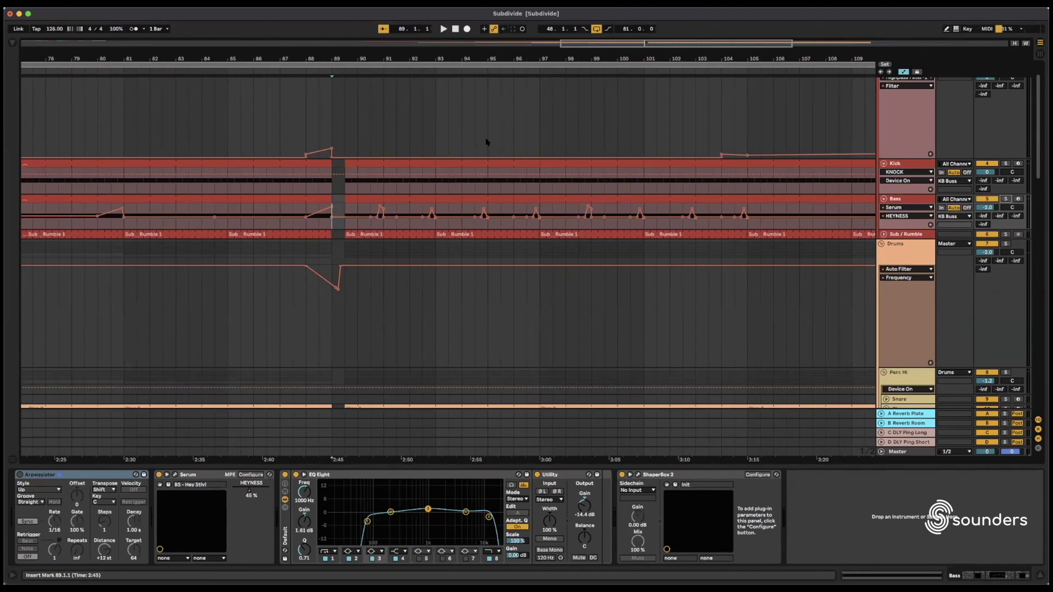
Step: Play the full mix from position 89.1.1 with the Bass solo off, and save the set
key("space")
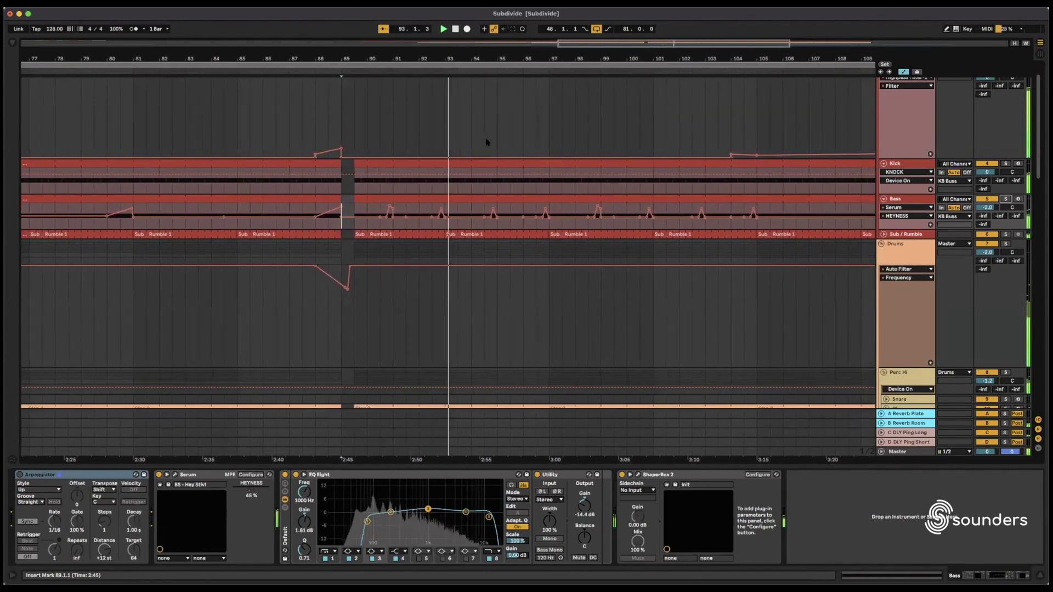
key("super+s")
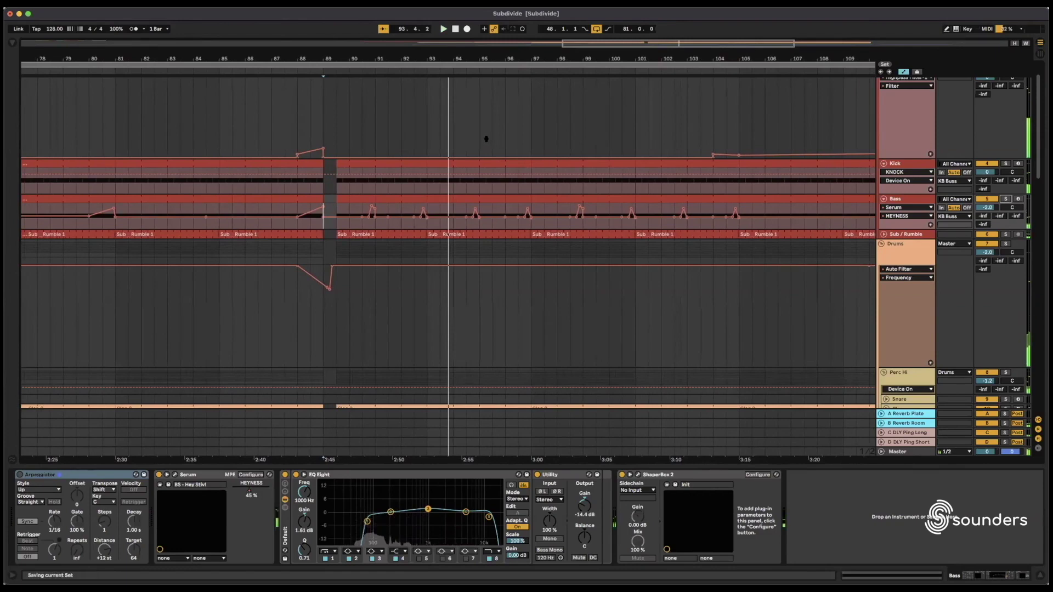
Step: Examine the kick, bass, drum and percussion clips and automation before and after the gap at bar 89
scroll(486, 139, "right", 5)
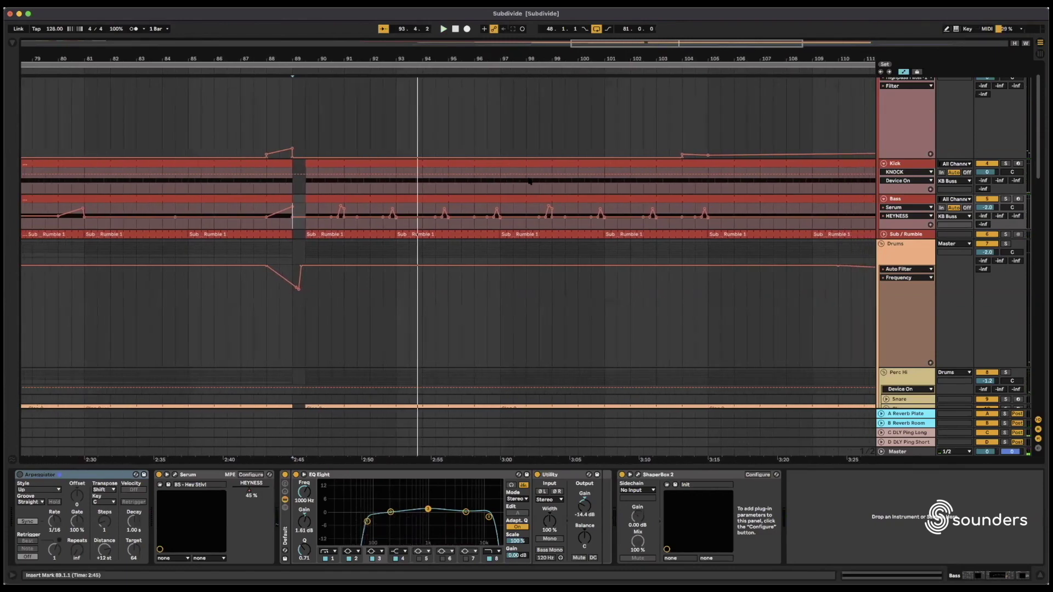
scroll(518, 178, "down", 2)
scroll(518, 178, "left", 8)
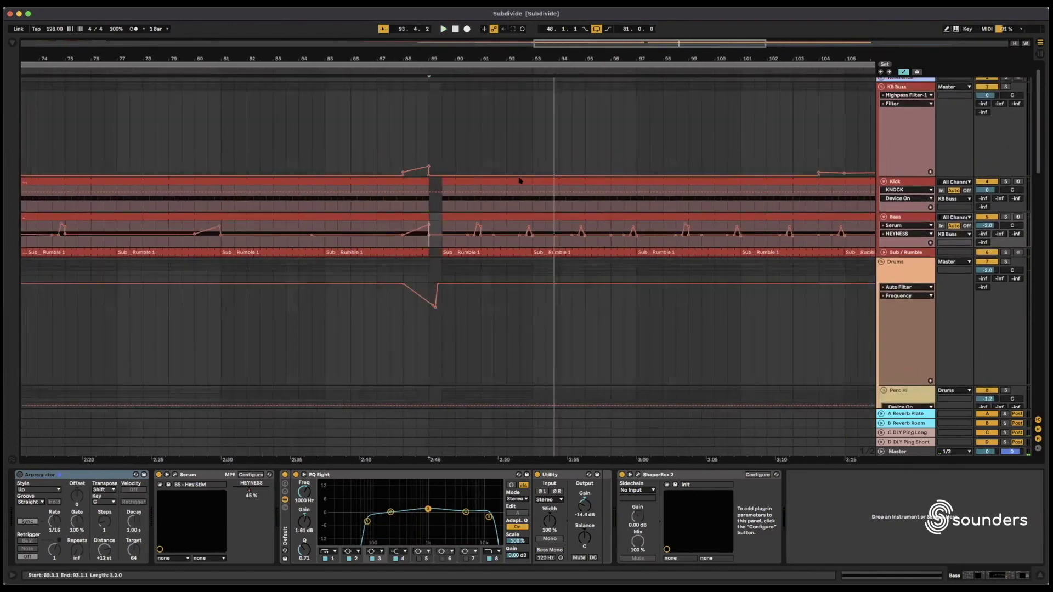
scroll(517, 180, "down", 10)
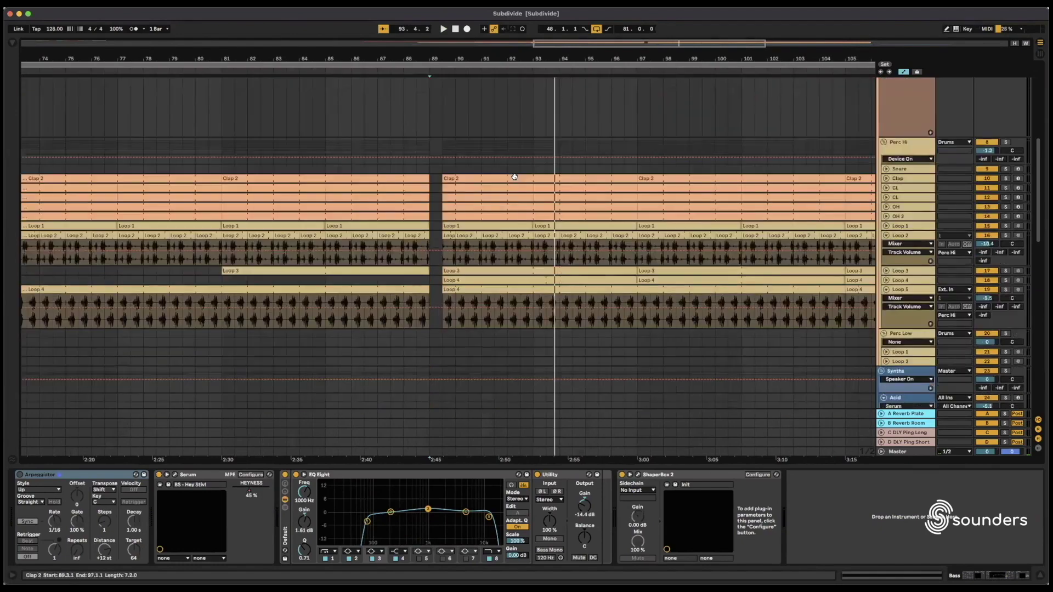
scroll(515, 180, "up", 8)
scroll(514, 176, "right", 2)
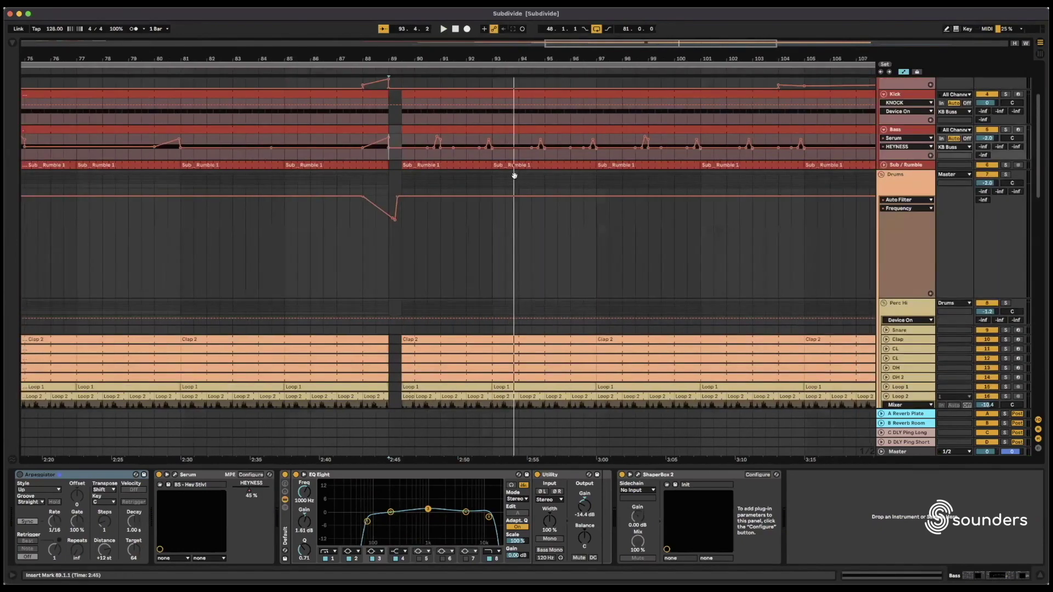
scroll(513, 175, "up", 1)
scroll(508, 170, "right", 1)
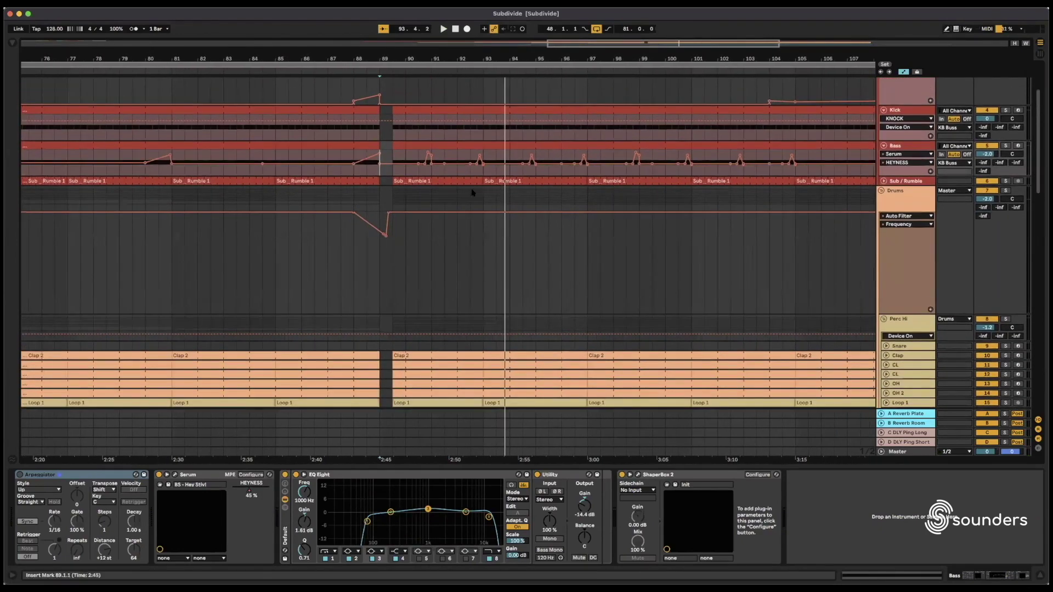
Step: Examine the percussion loops, Main Arp automation, 27 Audio clips and Pads tracks before and after the gap at bar 89
scroll(471, 187, "down", 15)
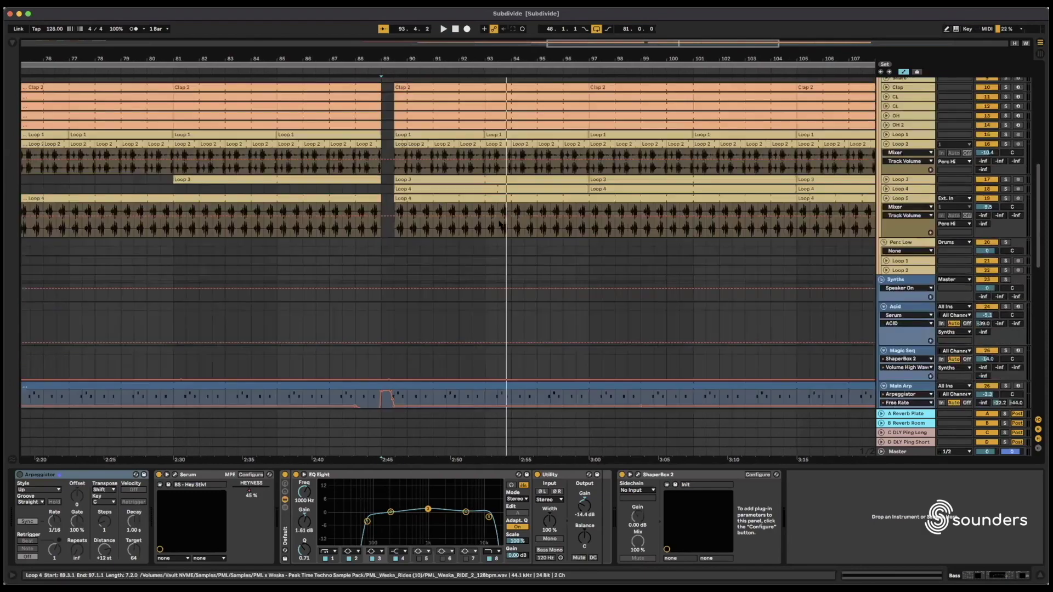
scroll(500, 223, "down", 1)
scroll(500, 207, "up", 3)
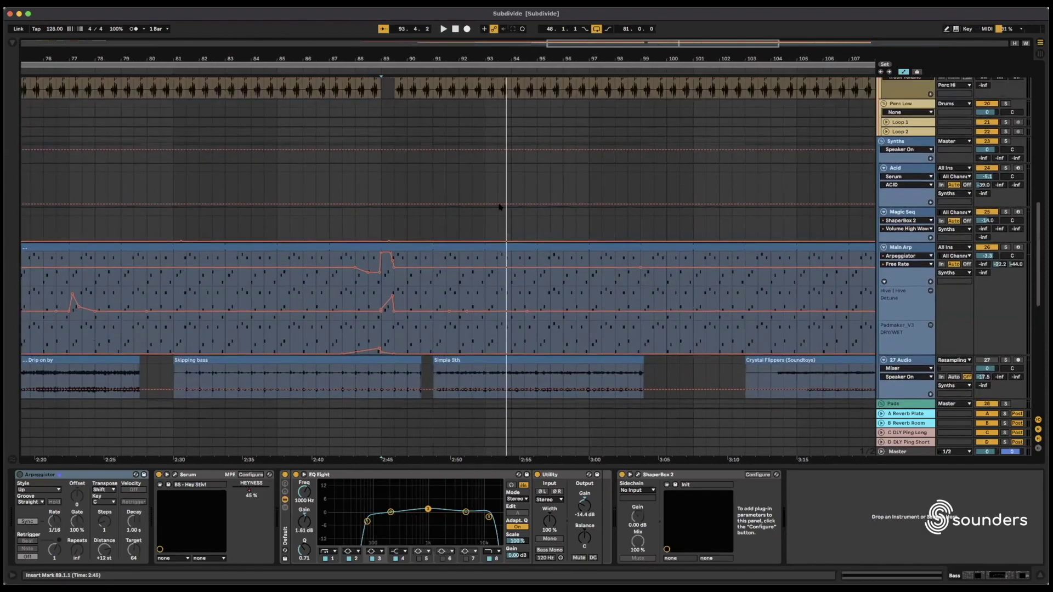
scroll(542, 226, "up", 20)
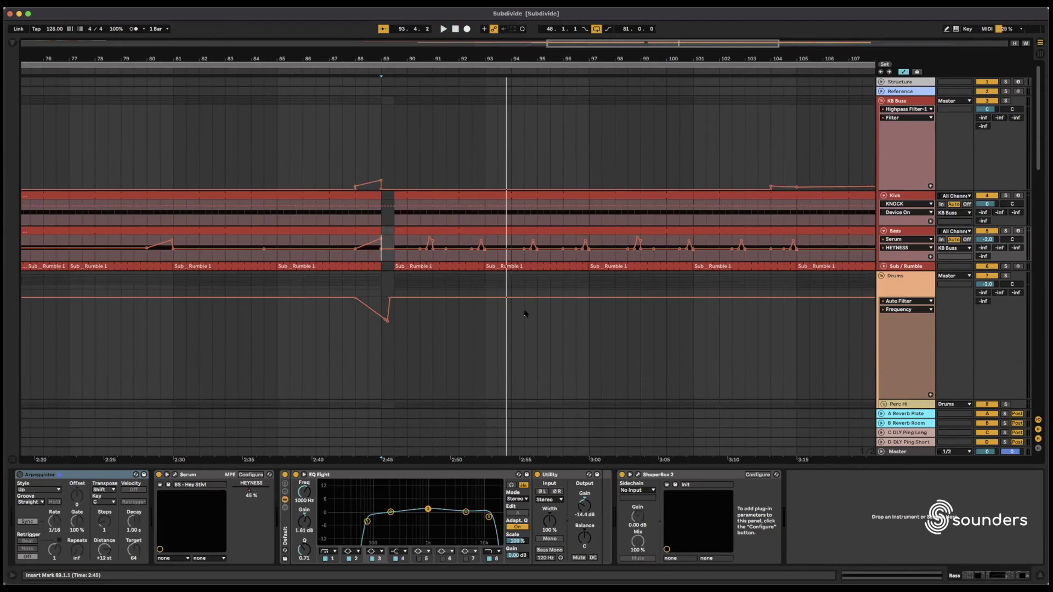
scroll(520, 311, "down", 10)
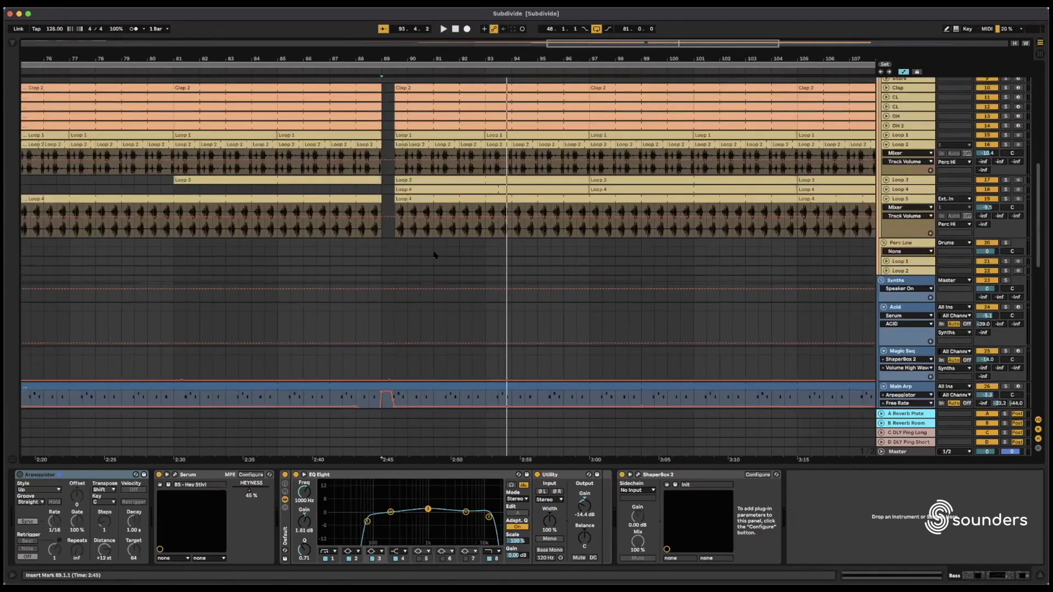
scroll(435, 256, "down", 6)
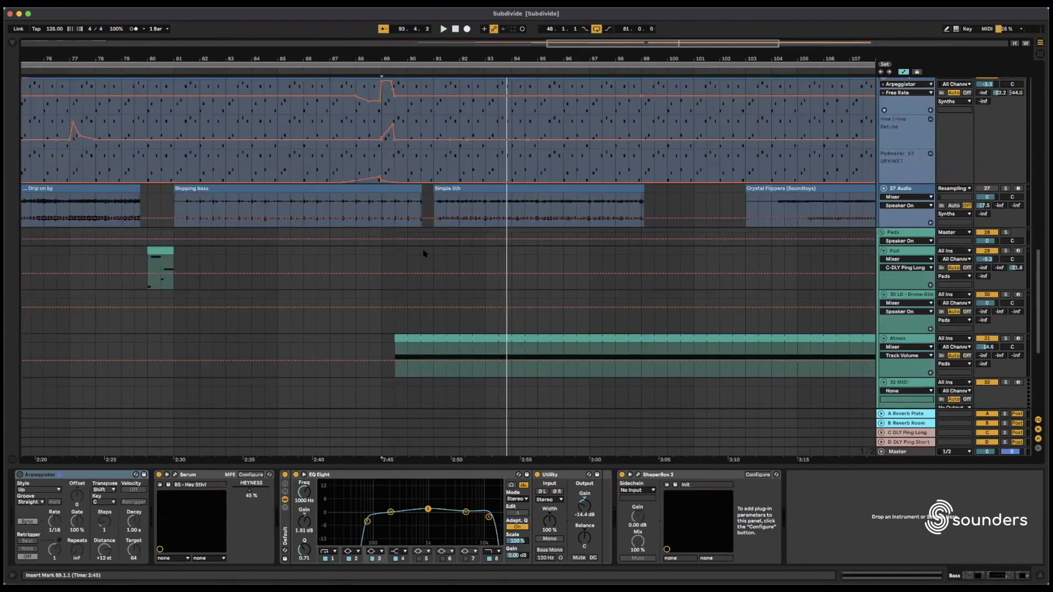
scroll(365, 219, "left", 2)
scroll(365, 219, "left", 10)
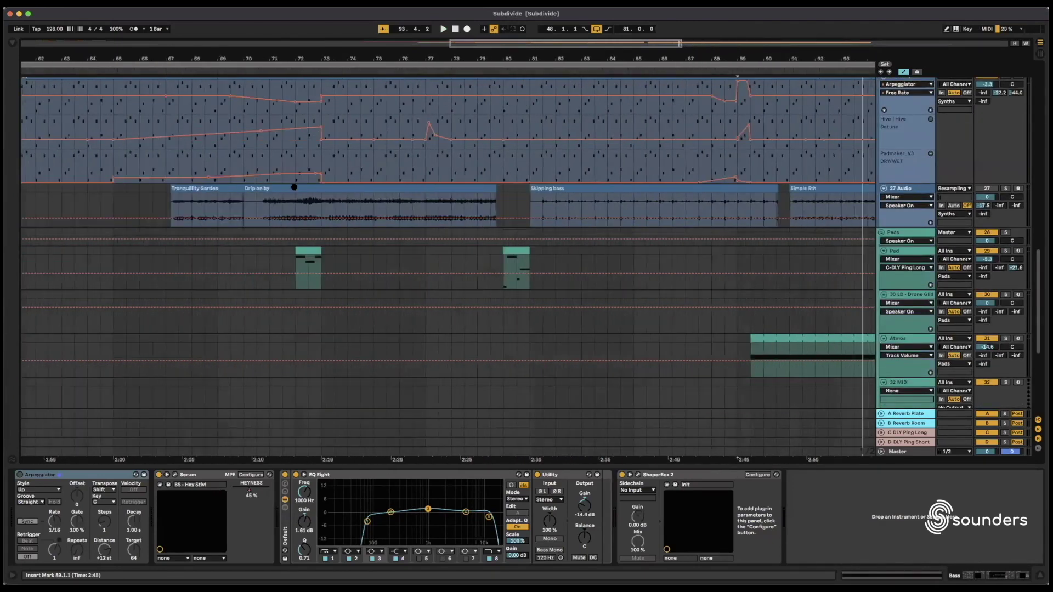
Step: Place the insert marker at 66.3.1 in the Main Arp clip and solo the Main Arp track for listening
left_click(342, 188)
left_click(190, 99)
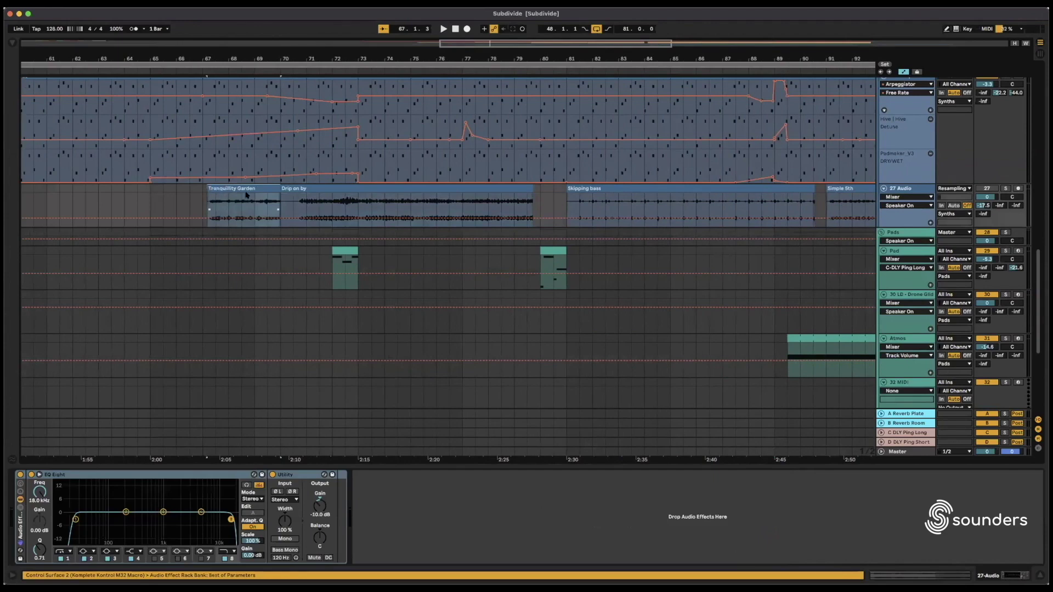
scroll(329, 142, "up", 2)
left_click(992, 119)
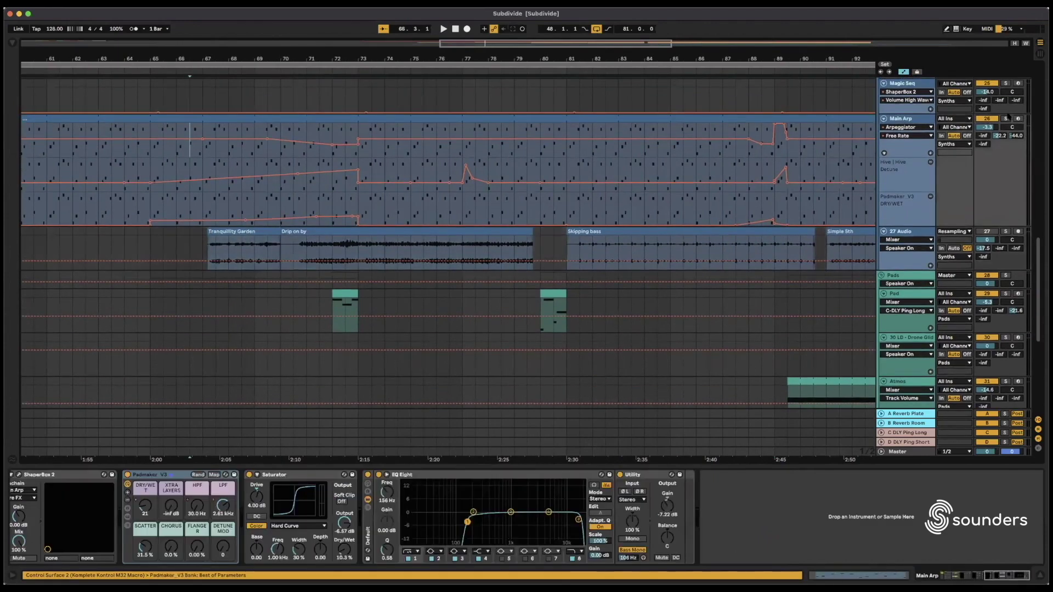
left_click(1007, 118)
Step: Solo the 27 Audio track instead of Main Arp and place the insert marker at 67.3.1 in the Tranquility Garden clip
scroll(548, 181, "left", 8)
left_click(462, 233)
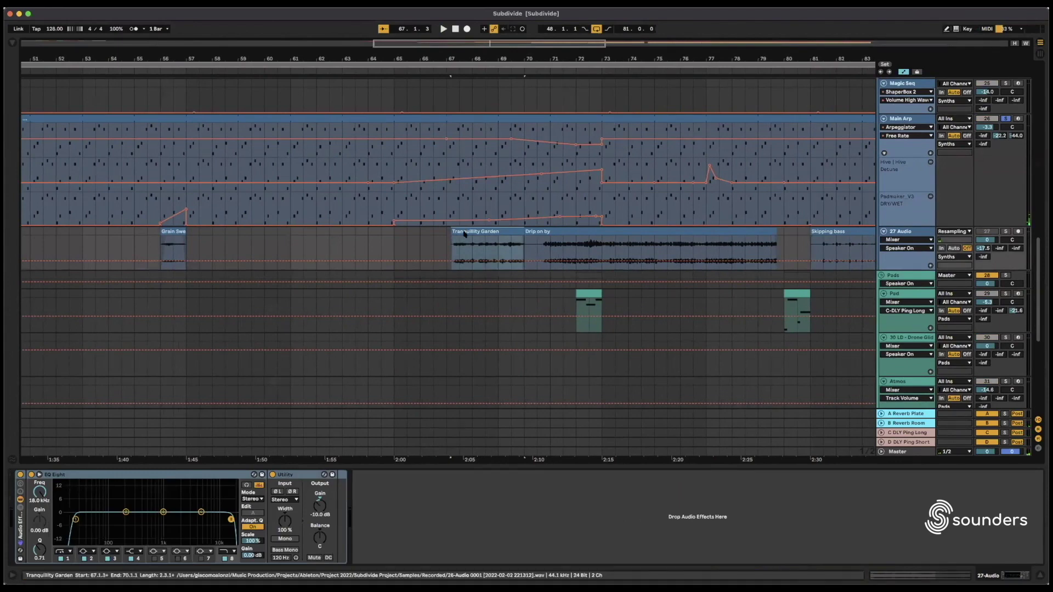
scroll(463, 233, "down", 2)
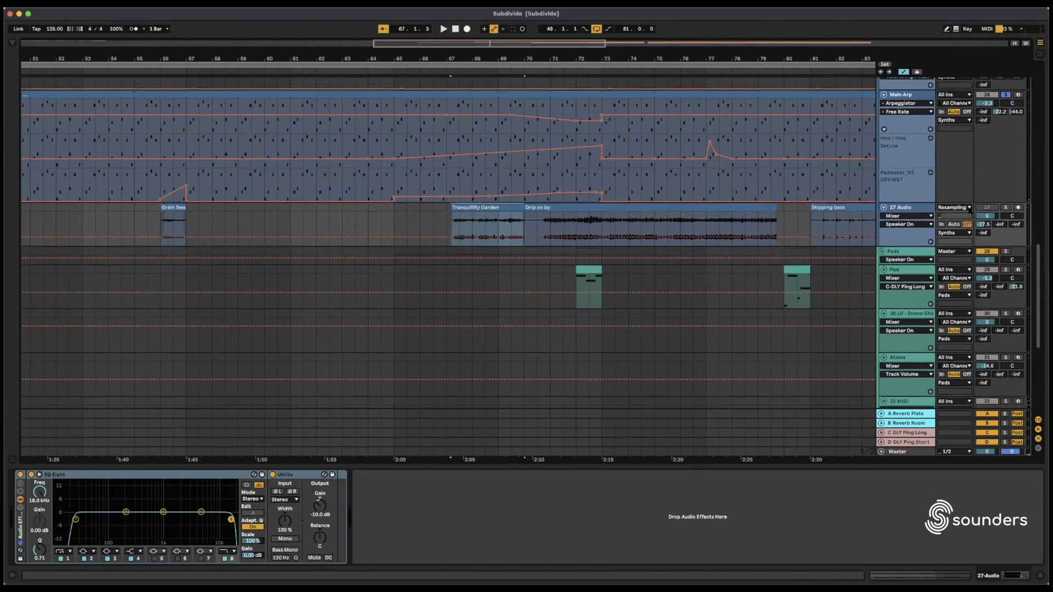
left_click(1005, 208)
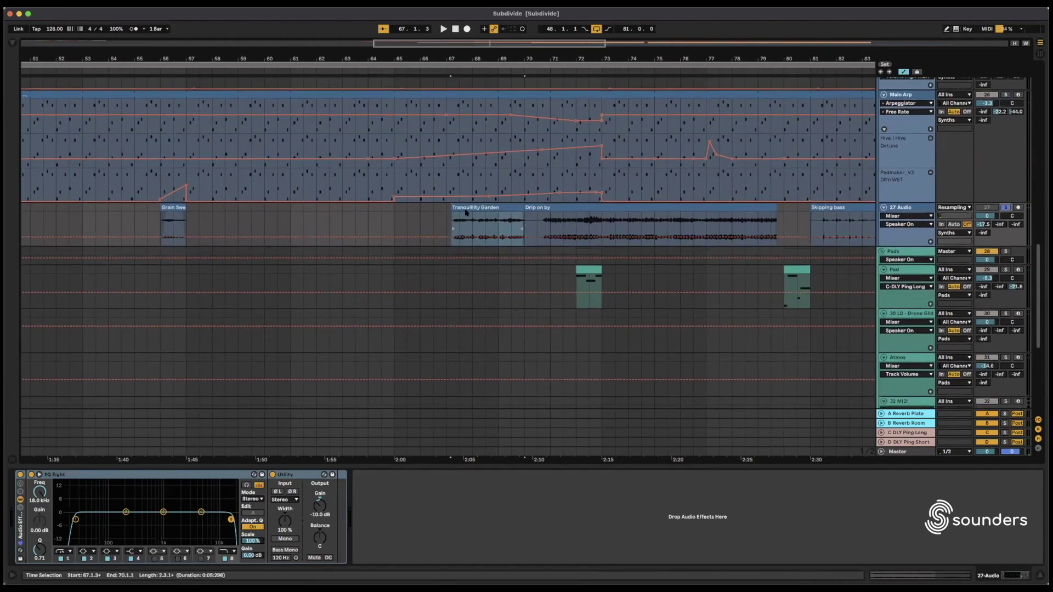
left_click(480, 206)
left_click(459, 223)
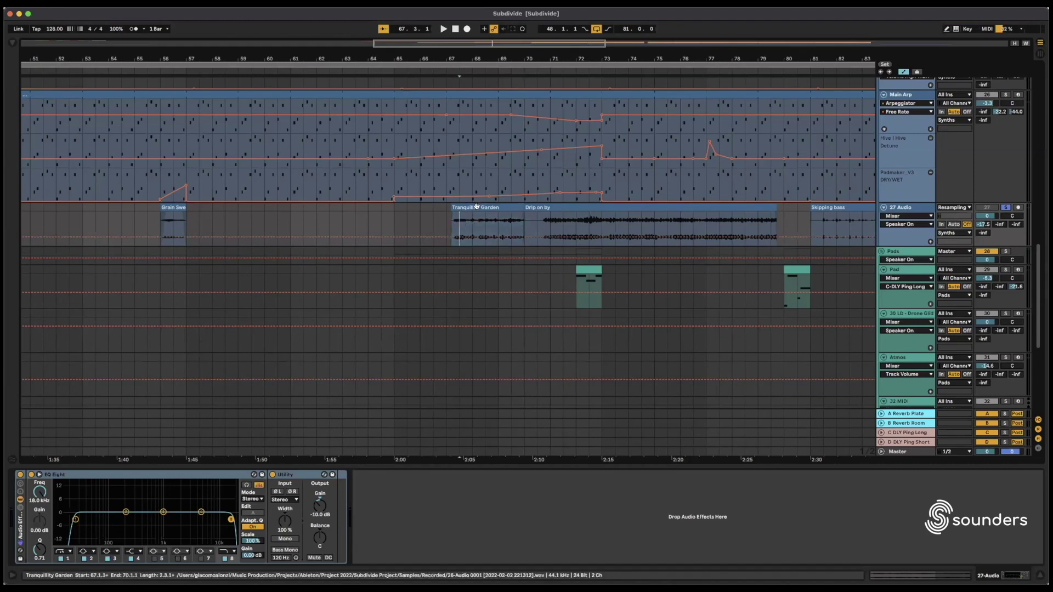
Step: Select the Grain Swells clip on the 27 Audio track and play the soloed track from 56.1.1
scroll(476, 206, "left", 9)
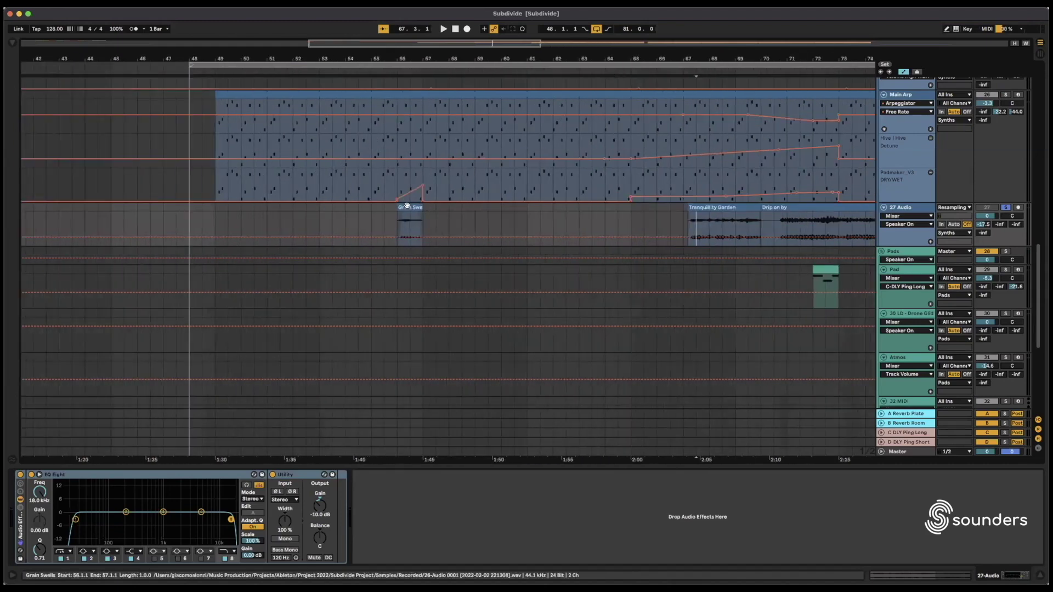
left_click(406, 208)
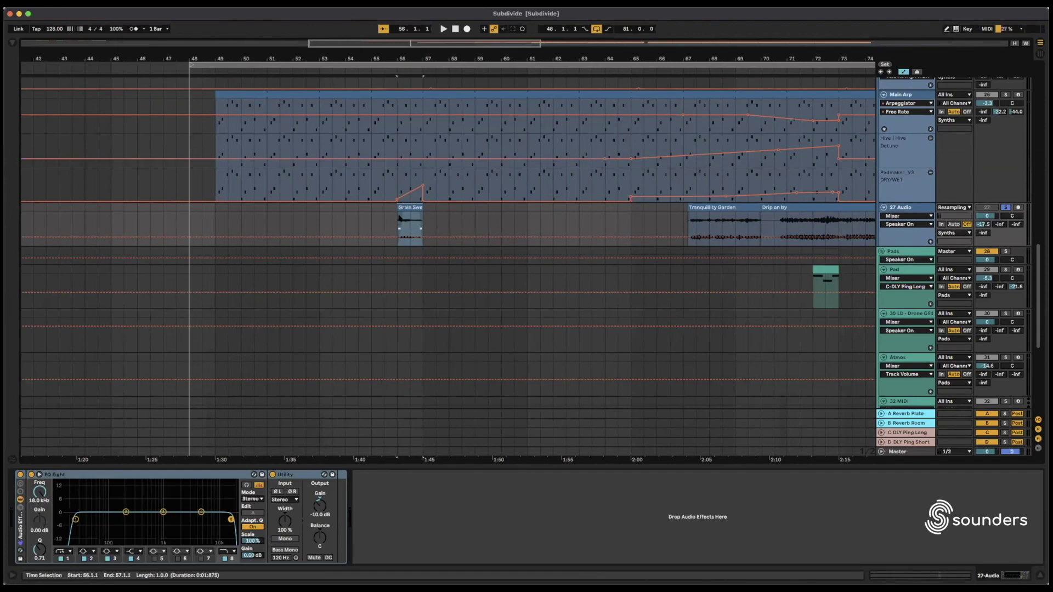
left_click(399, 219)
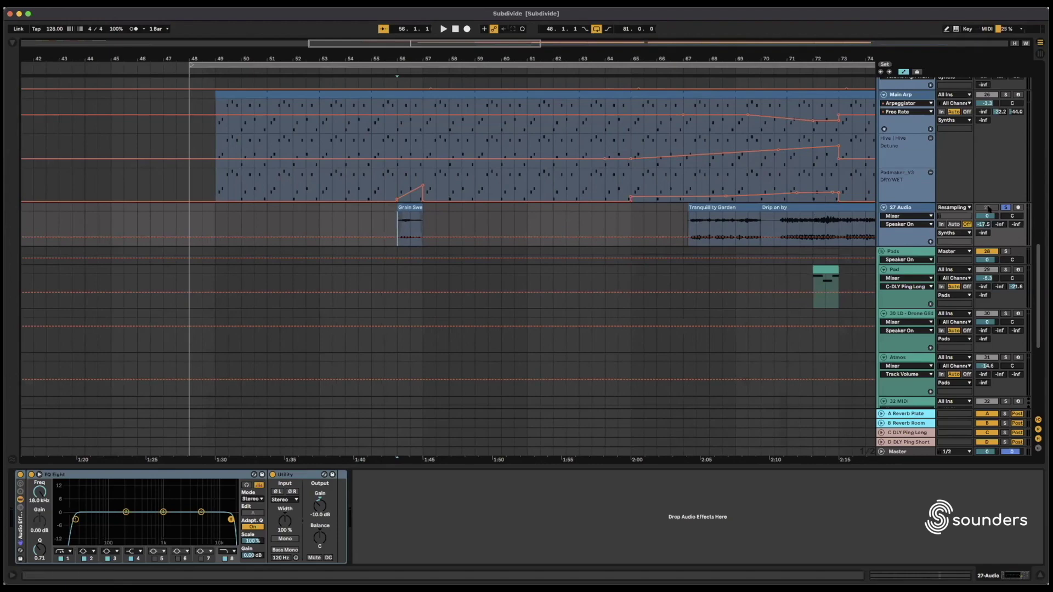
key("space")
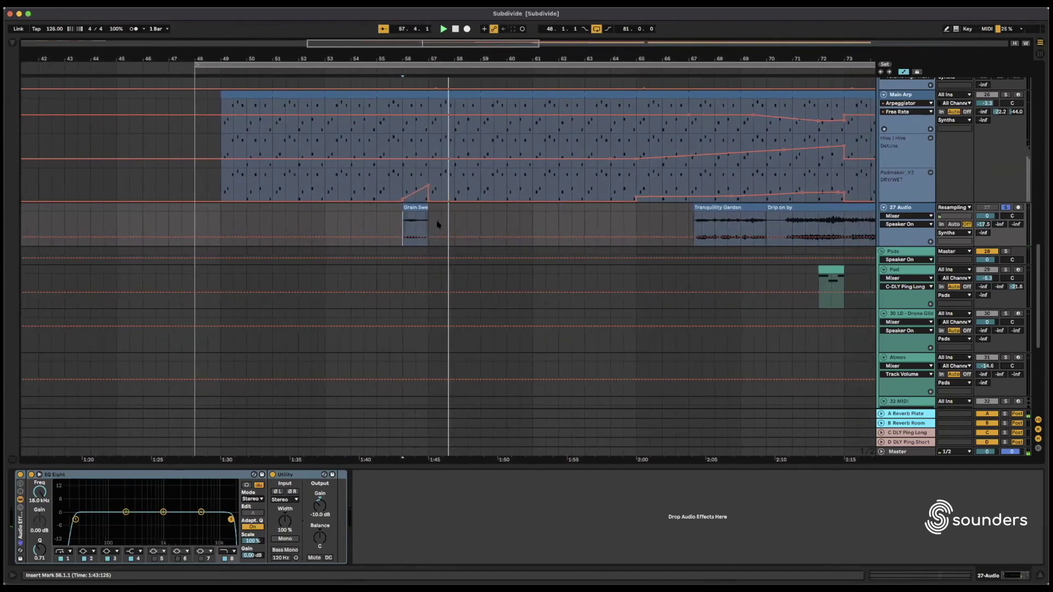
Step: Play the soloed 27 Audio track from 67.1.1, then from the start area of the Drip on by clip
scroll(564, 219, "right", 5)
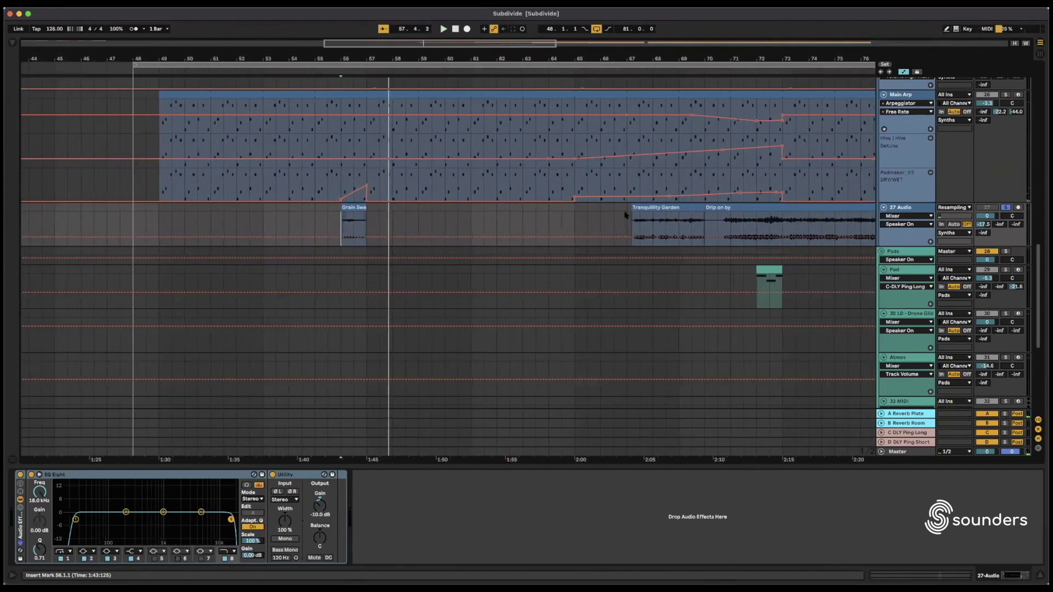
left_click(630, 215)
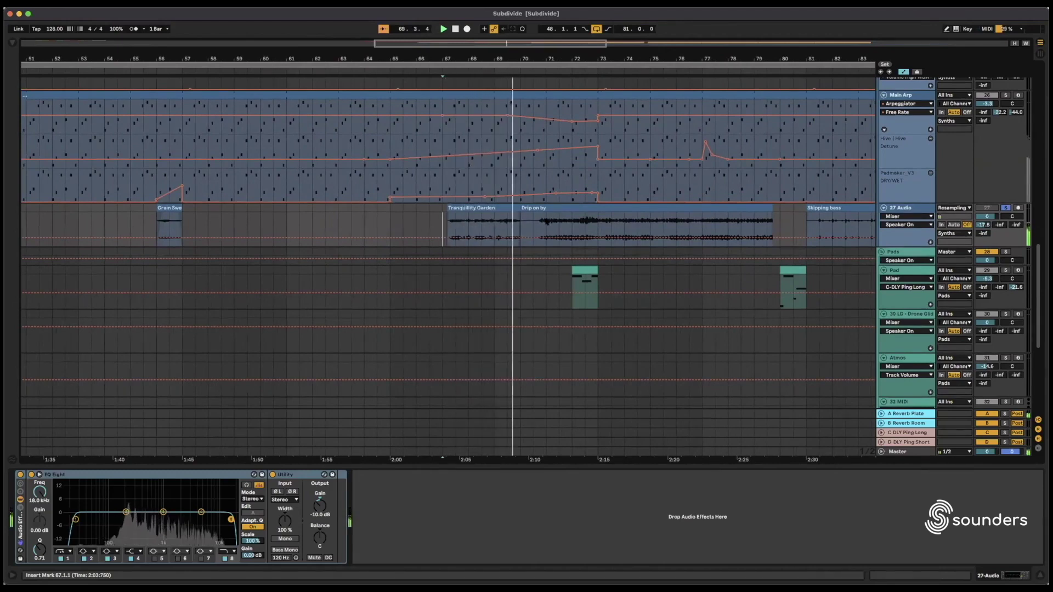
left_click(533, 222)
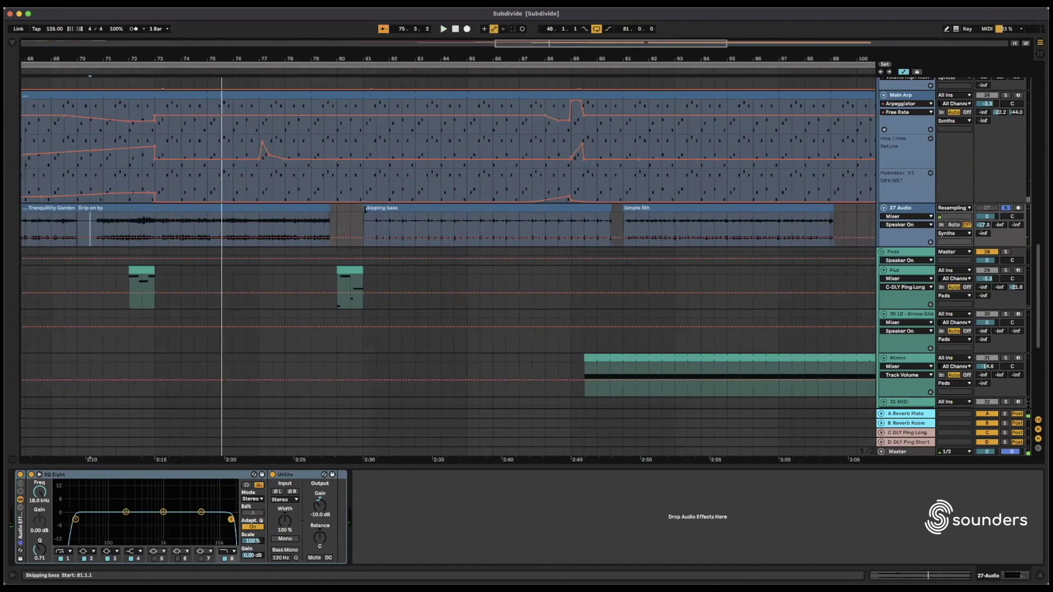
Step: Select and play the Skipping bass clip from bar 81 and the Simple 5th clip from bar 91
left_click(366, 209)
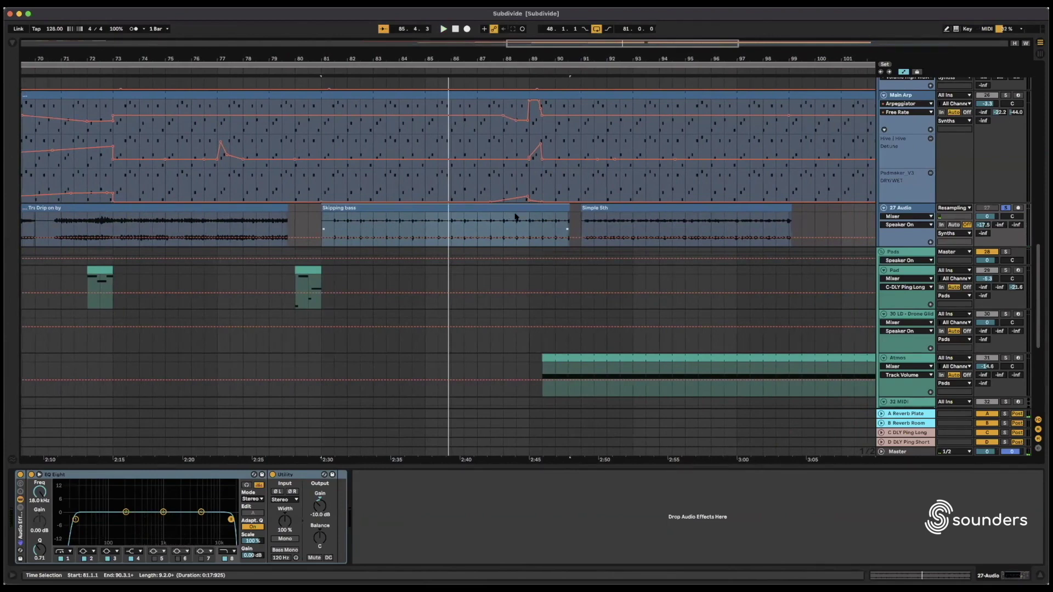
scroll(543, 213, "right", 5)
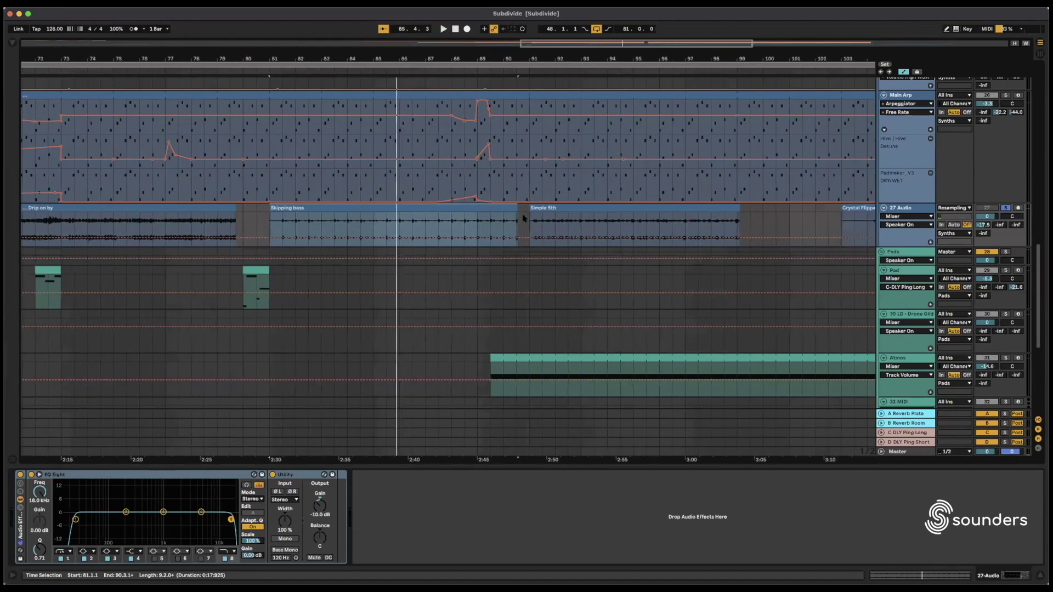
left_click(495, 219)
key("space")
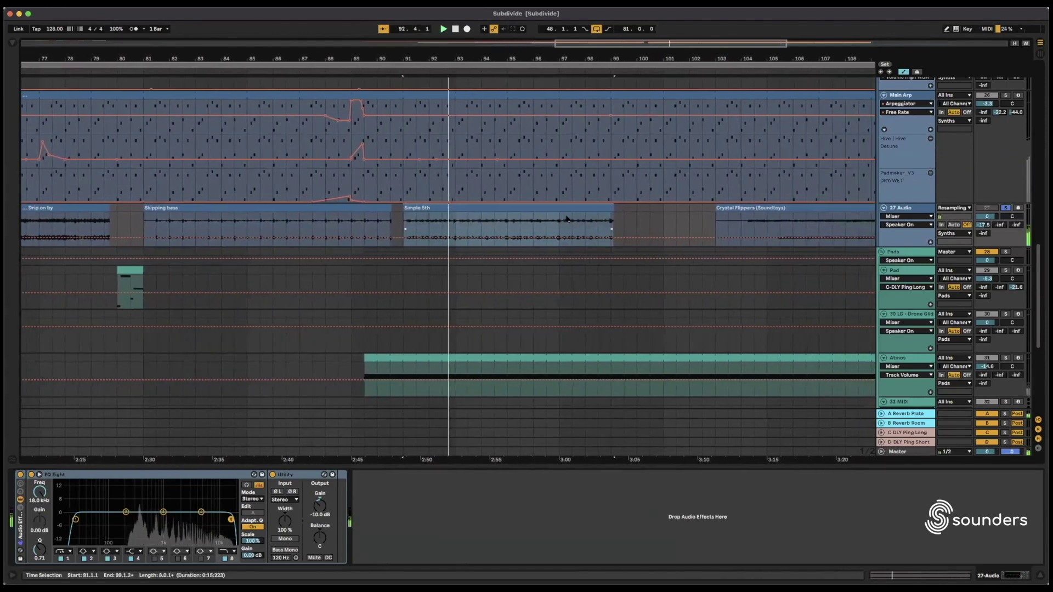
Step: Play the Crystal Flippers (Soundtoys) clip from 105.3.1 and the Down the tube clip from 122.3.1
left_click(768, 228)
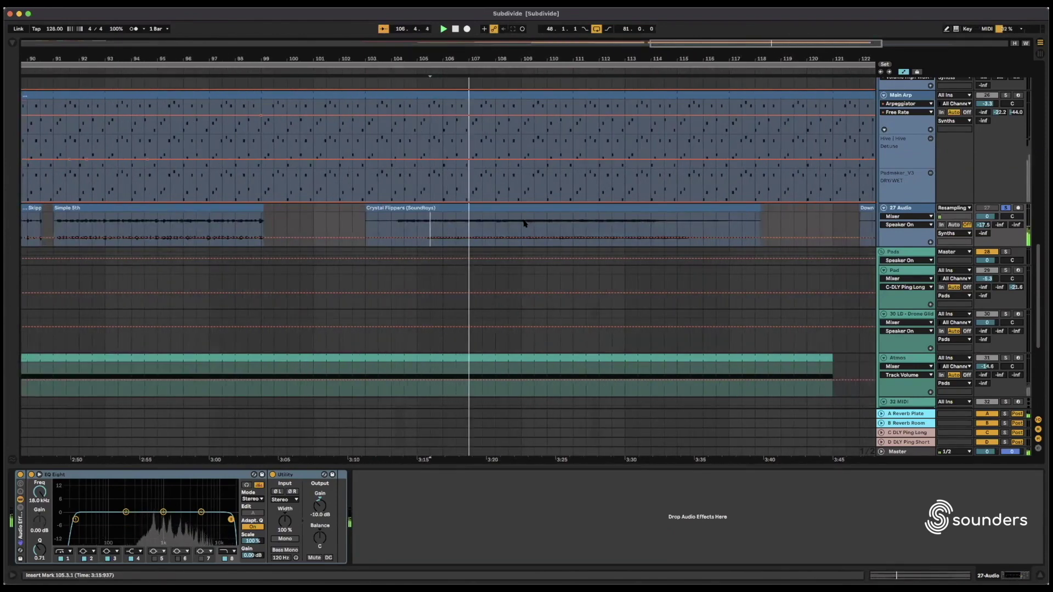
scroll(412, 217, "right", 8)
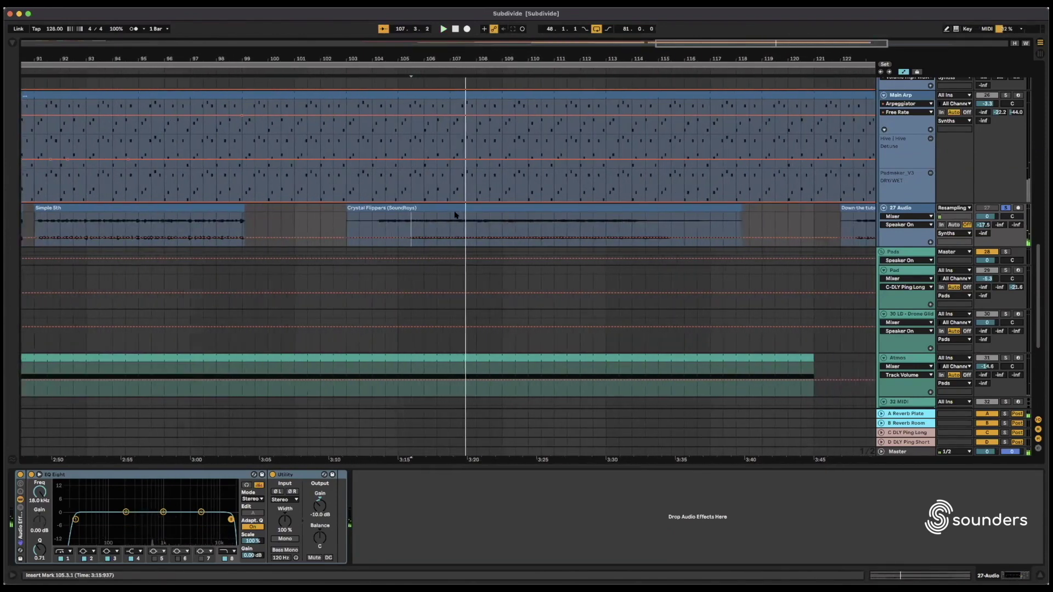
scroll(357, 218, "right", 10)
left_click(367, 219)
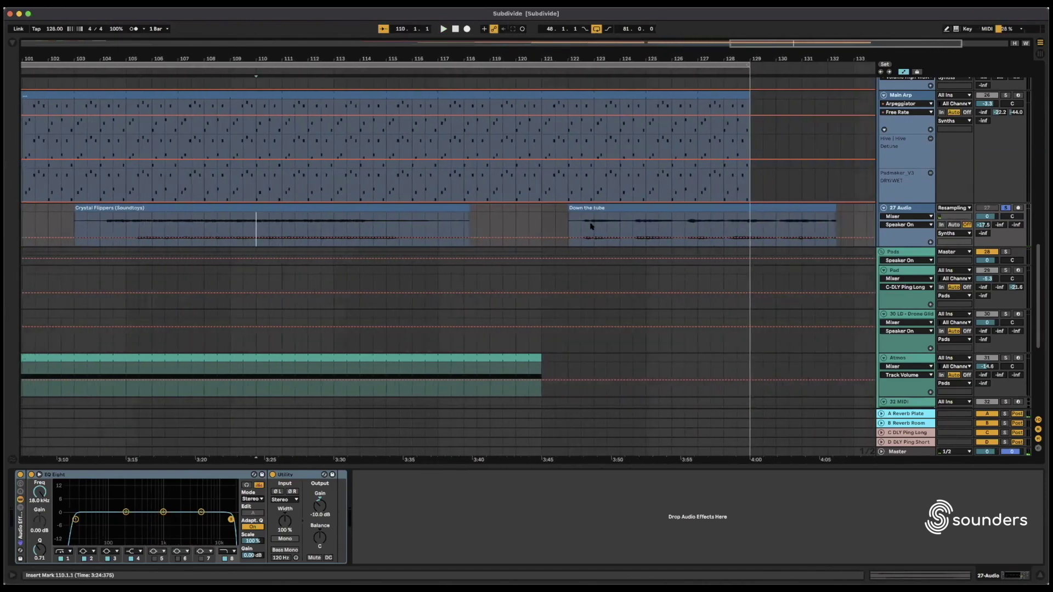
key("space")
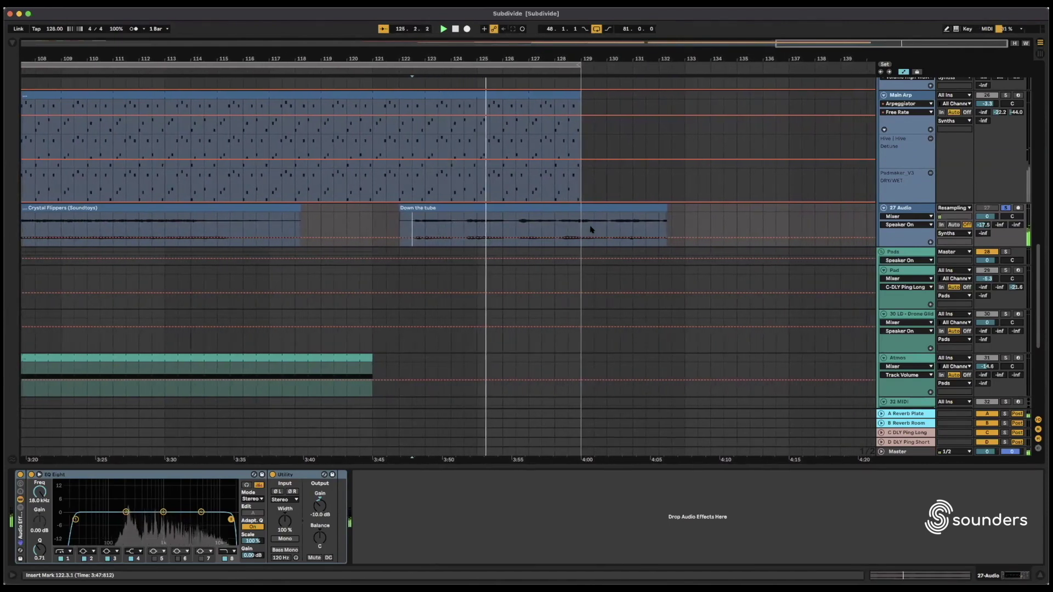
key("space")
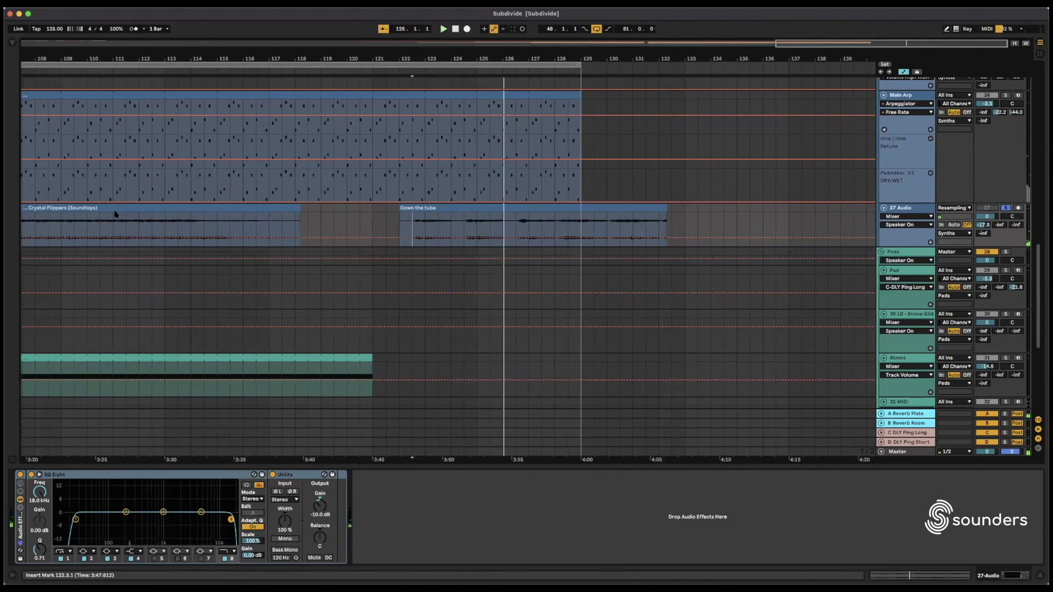
Step: Select the Crystal Flippers (Soundtoys) clip at bar 103 and review its placement among the other 27 Audio clips
left_click(113, 215)
left_click(117, 209)
scroll(181, 208, "left", 8)
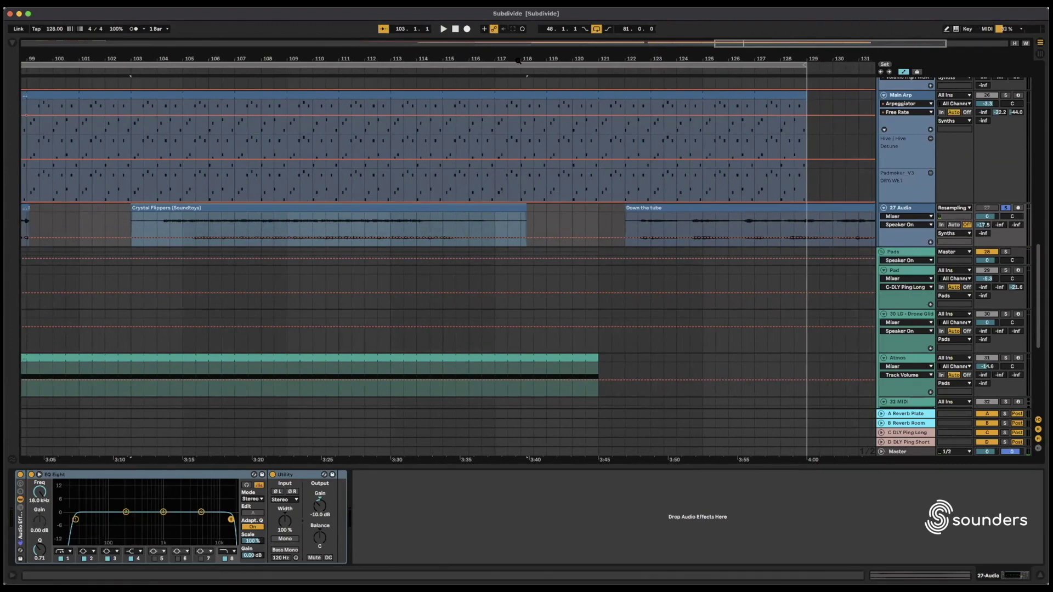
key("minus")
key("minus")
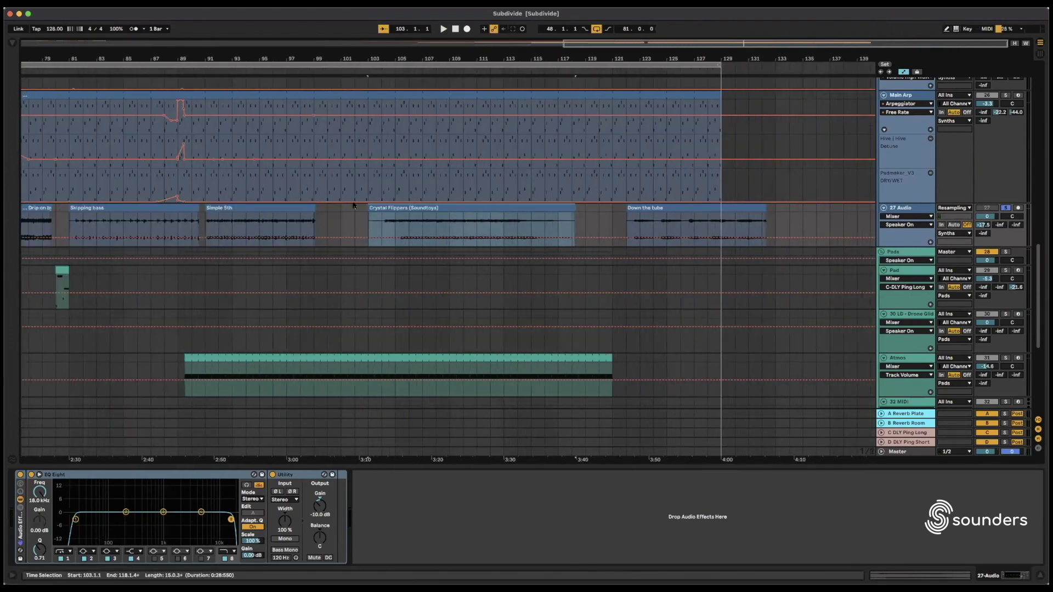
scroll(444, 217, "left", 6)
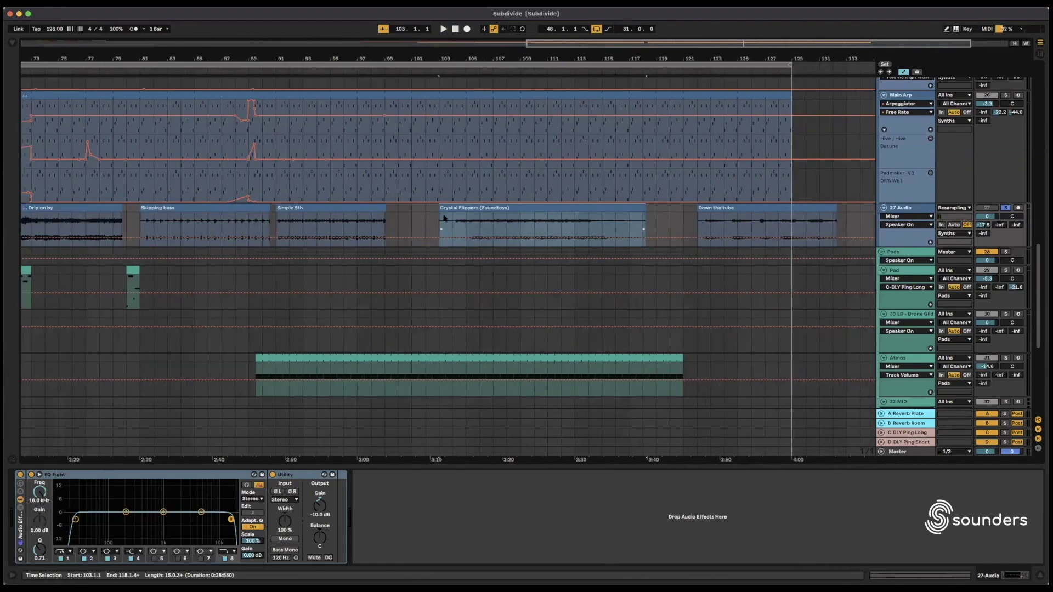